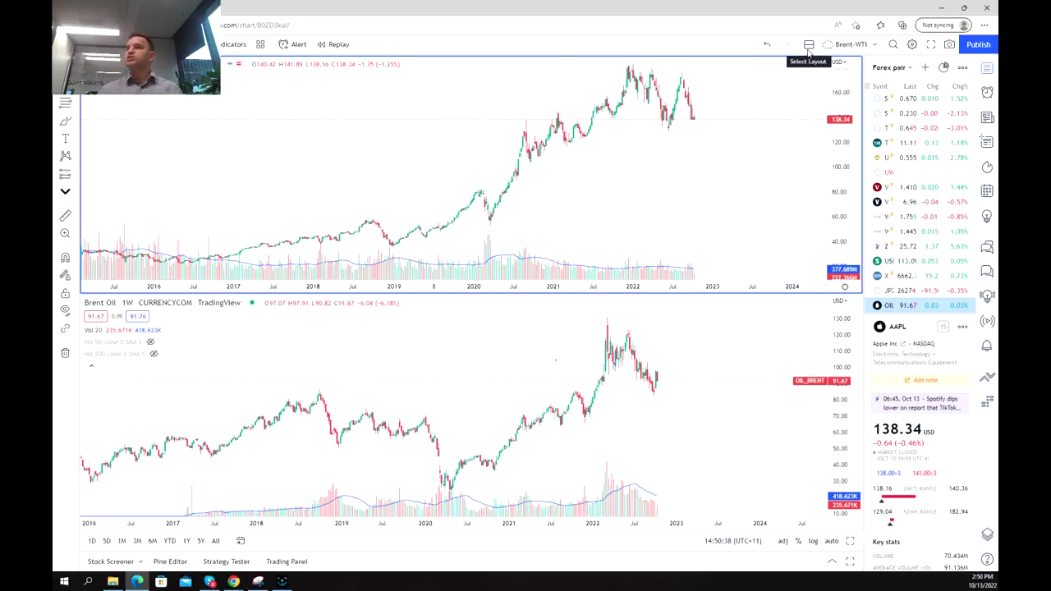
Maximize the AAPL chart pane so it fills the whole layout.
click(852, 540)
Pan and zoom the Apple chart so it starts around late 2019.
scroll(669, 434, up, 6)
drag(551, 242, 620, 153)
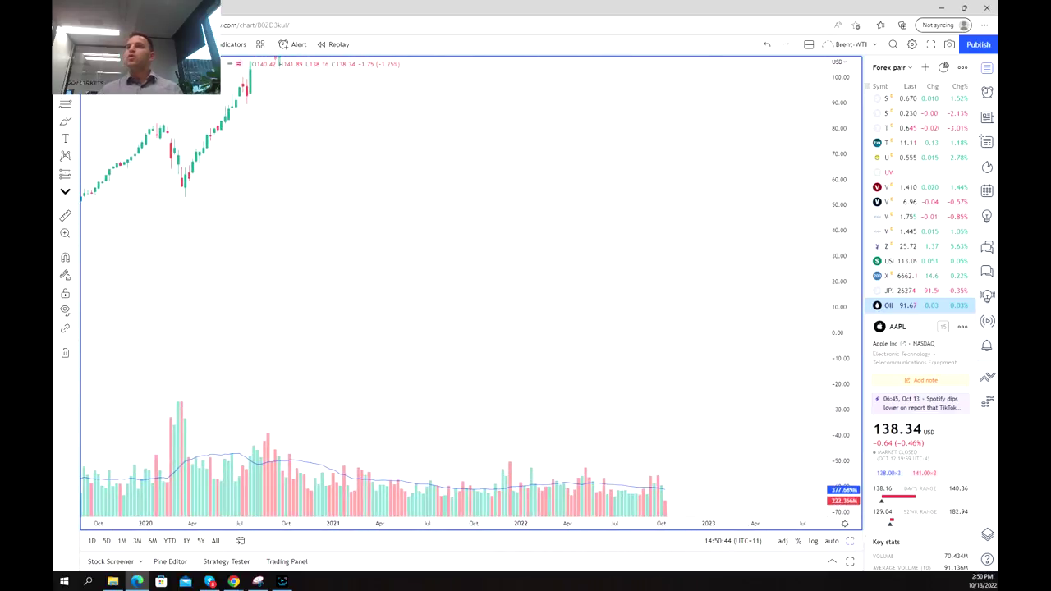
scroll(523, 473, up, 3)
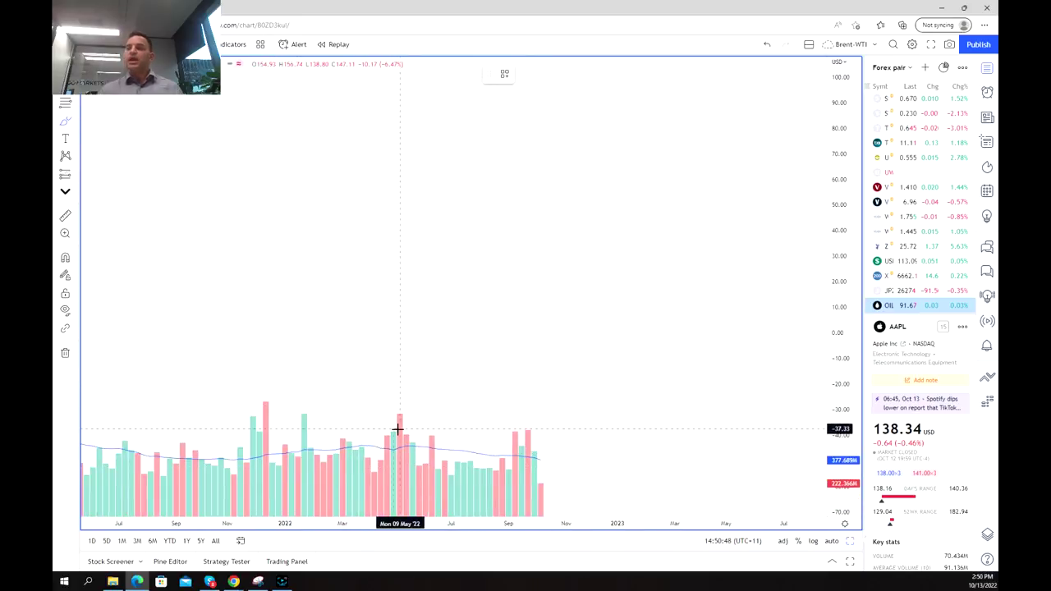
scroll(427, 398, down, 1)
scroll(421, 397, down, 1)
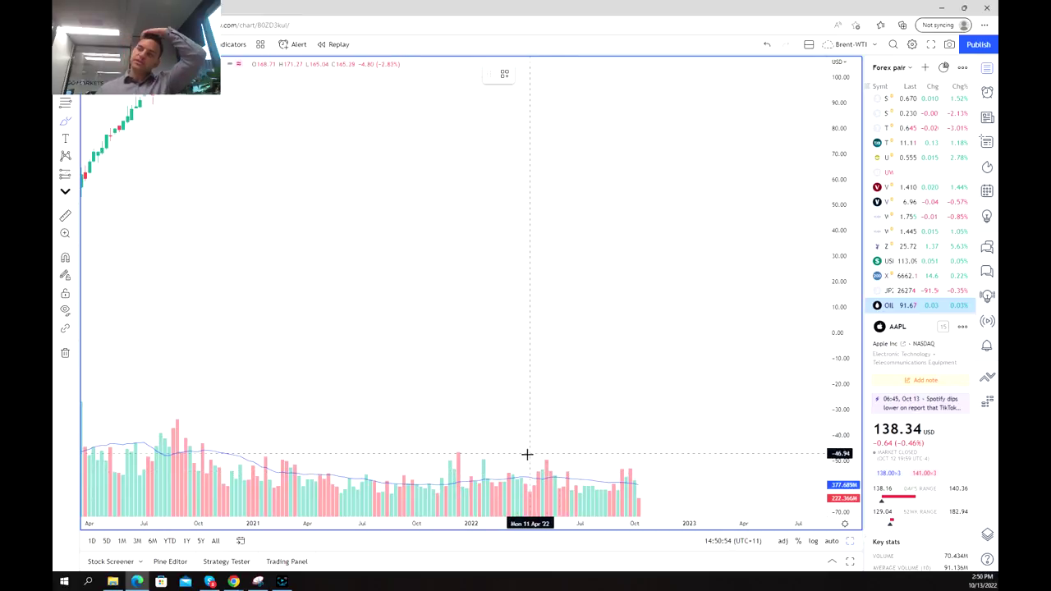
scroll(527, 454, down, 2)
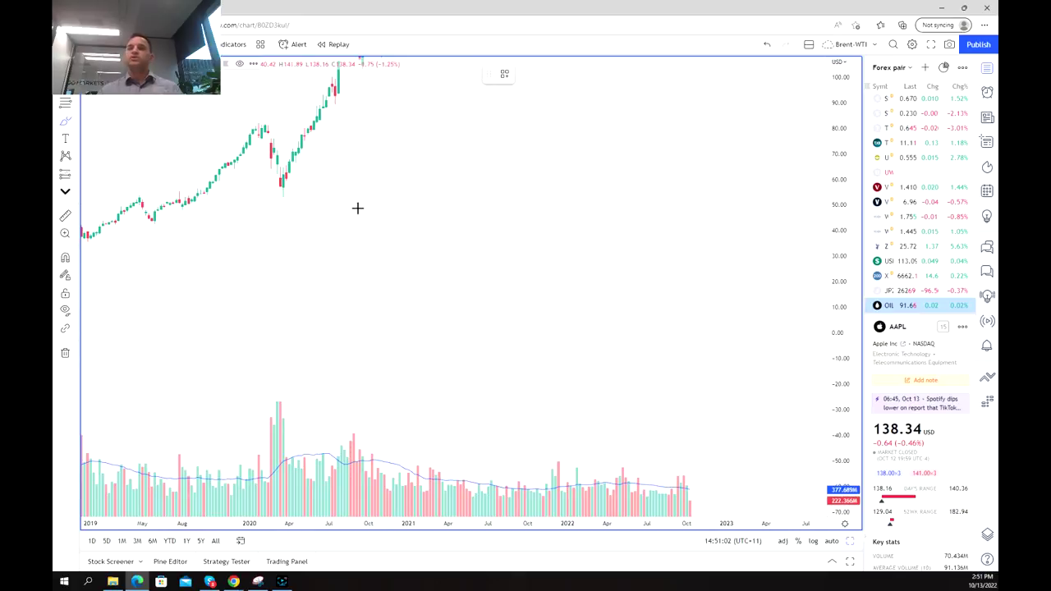
Switch the Apple chart to 1D daily bars covering 2019 to October 2022.
text(1D)
key(Return)
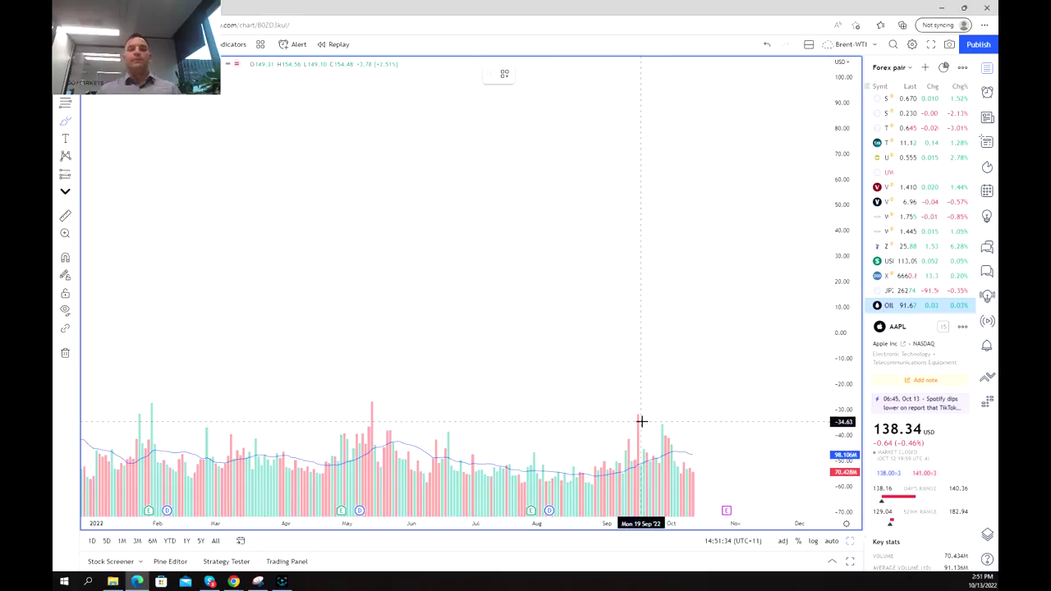
scroll(639, 423, down, 5)
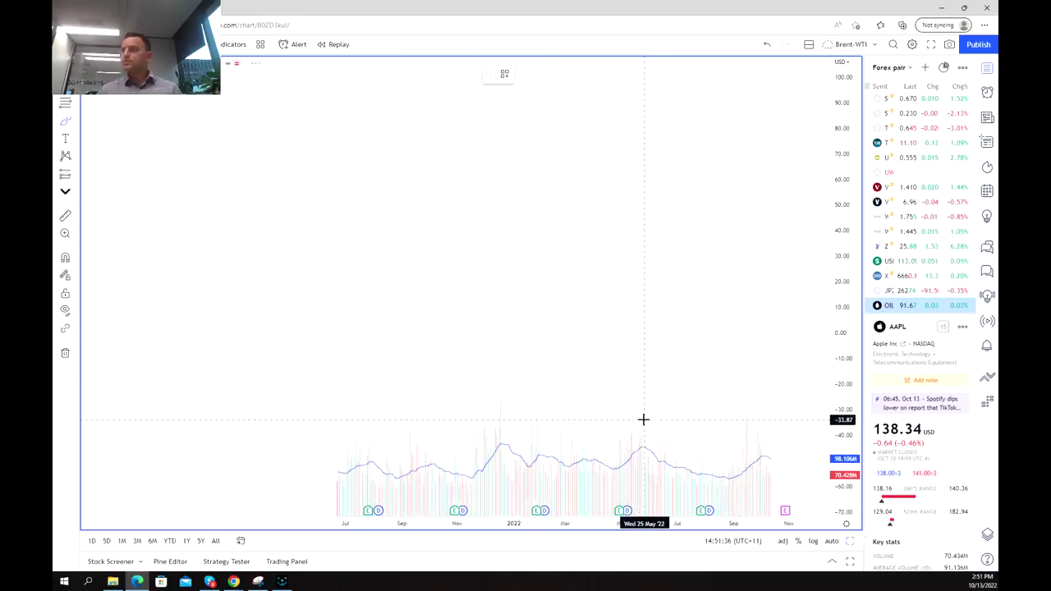
scroll(762, 453, up, 5)
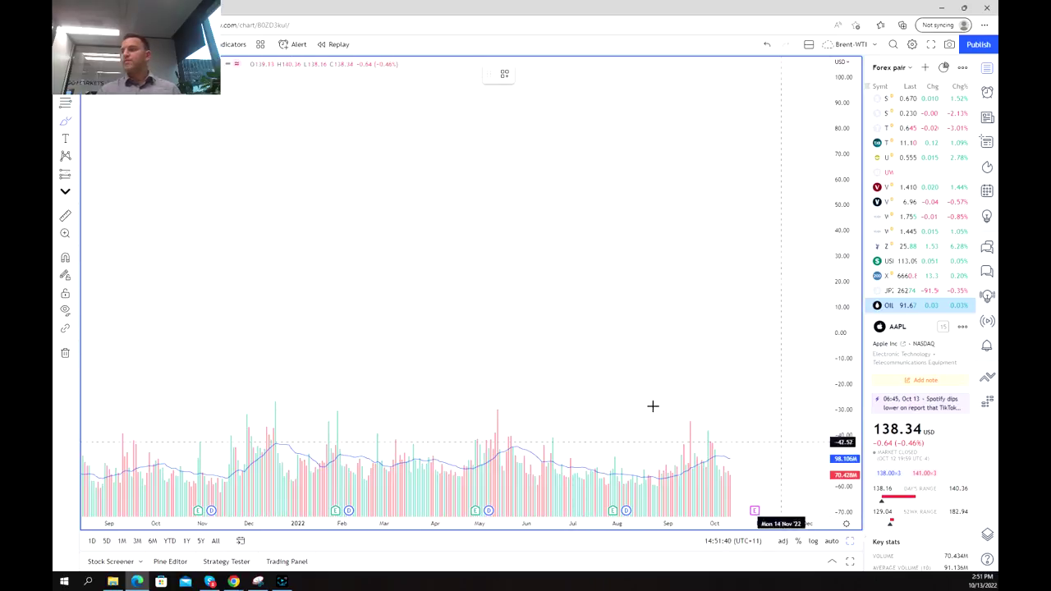
scroll(466, 293, down, 5)
scroll(493, 296, up, 5)
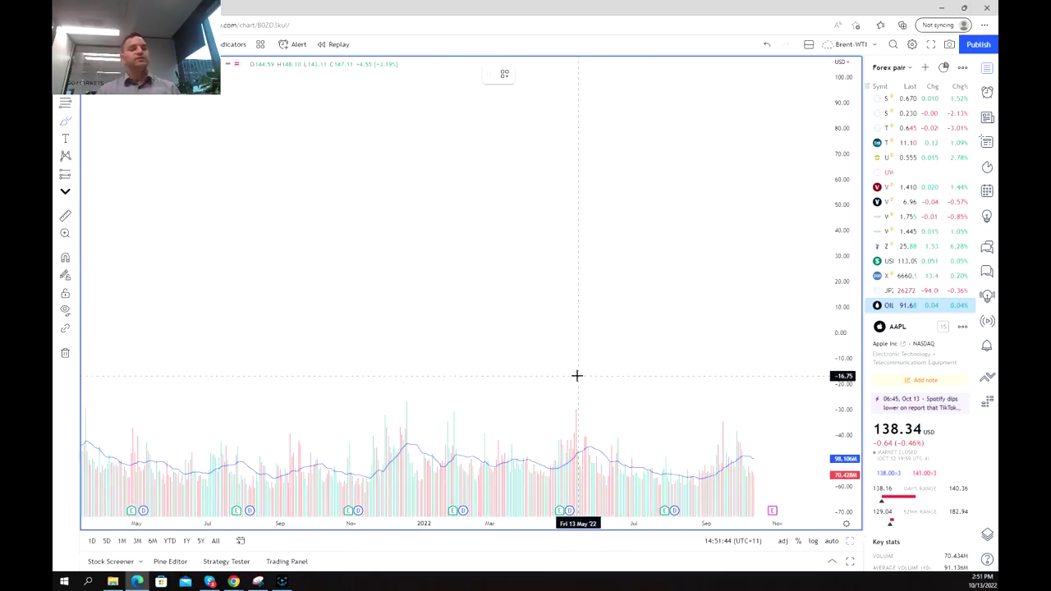
scroll(507, 411, down, 5)
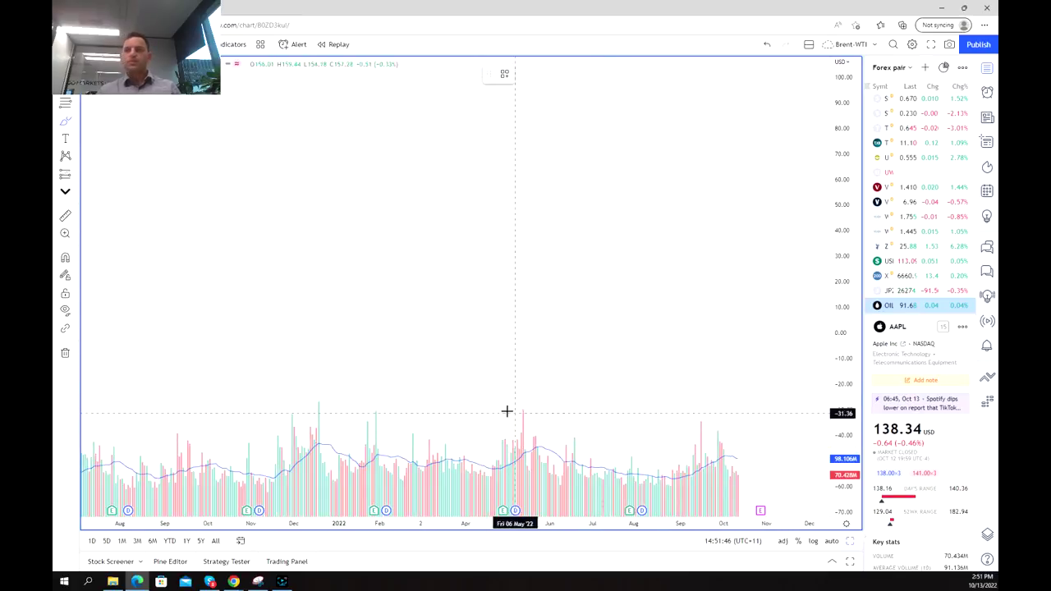
scroll(707, 346, down, 3)
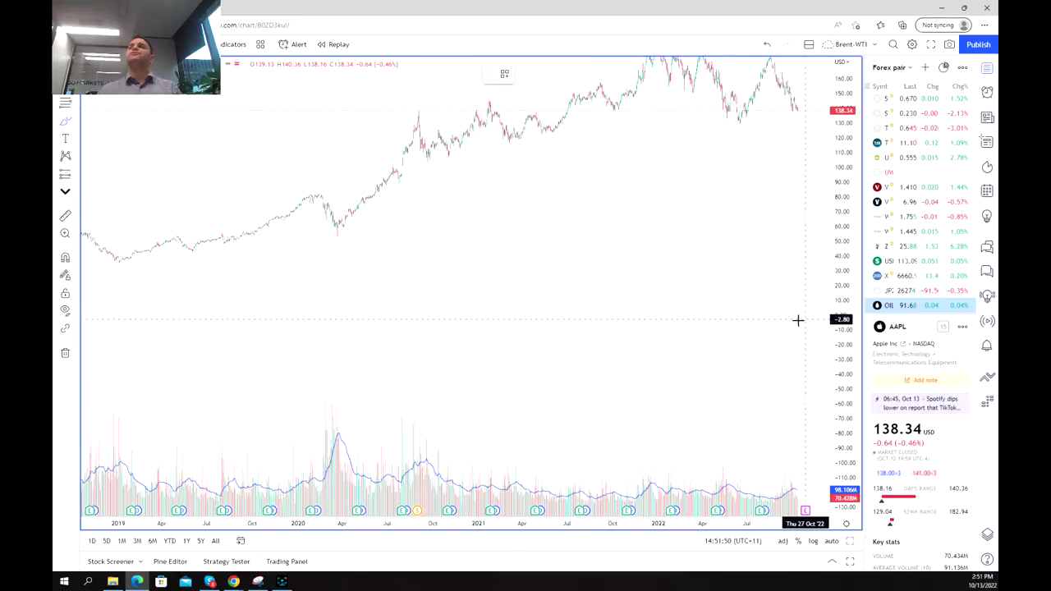
Set the Apple chart back to 1W weekly bars spanning roughly 2016 to October 2022.
scroll(728, 303, down, 3)
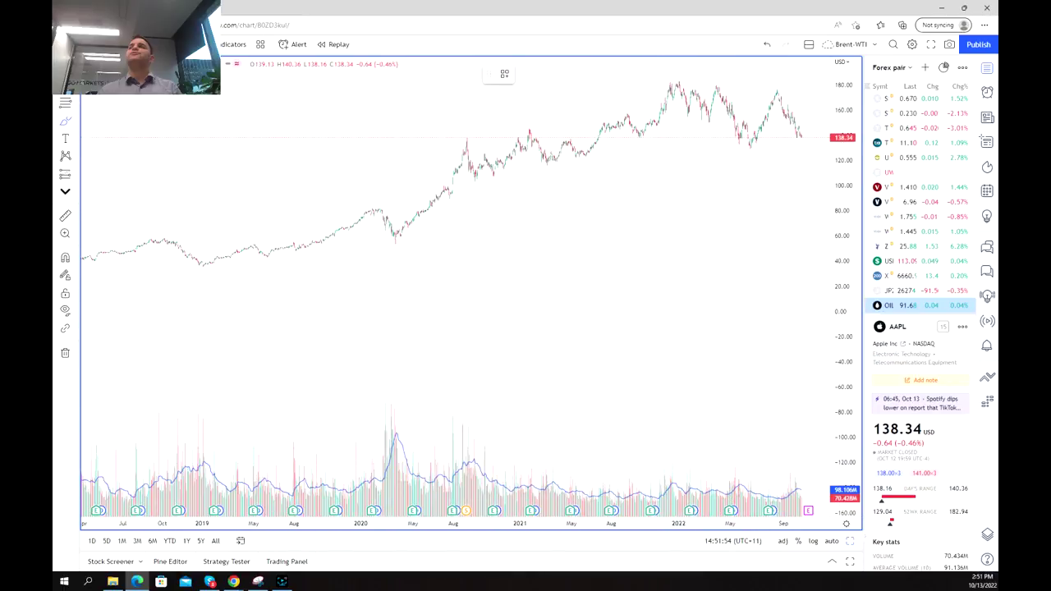
drag(676, 328, 523, 303)
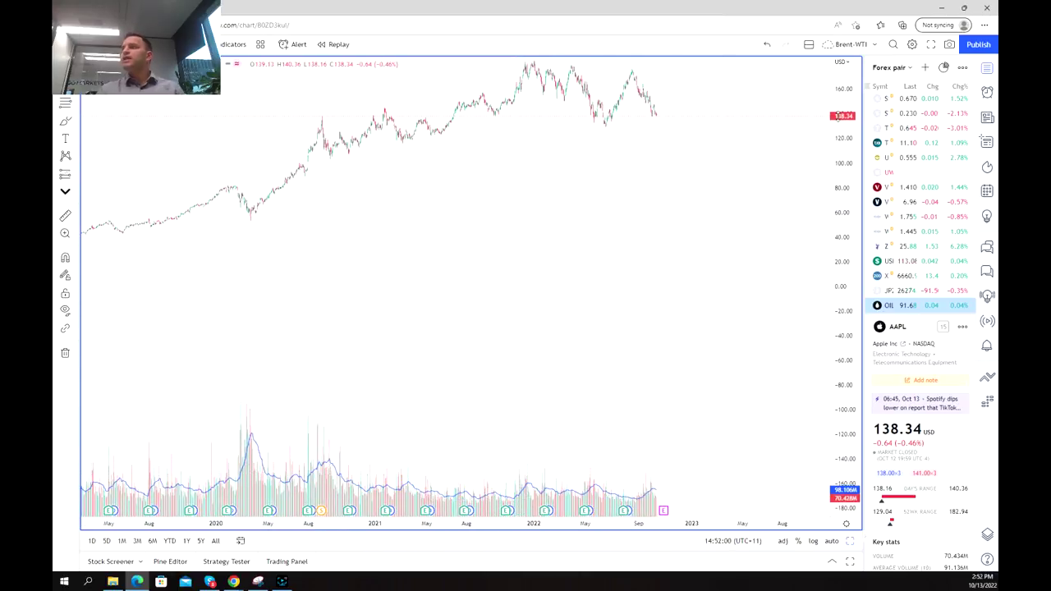
scroll(399, 244, up, 2)
drag(346, 335, 498, 287)
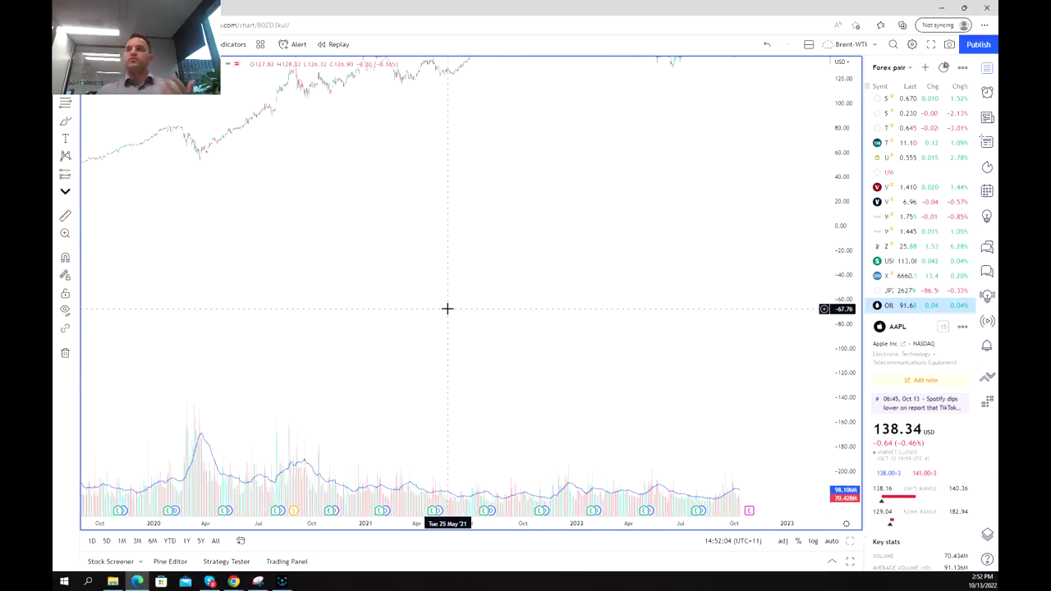
text(1W)
key(Return)
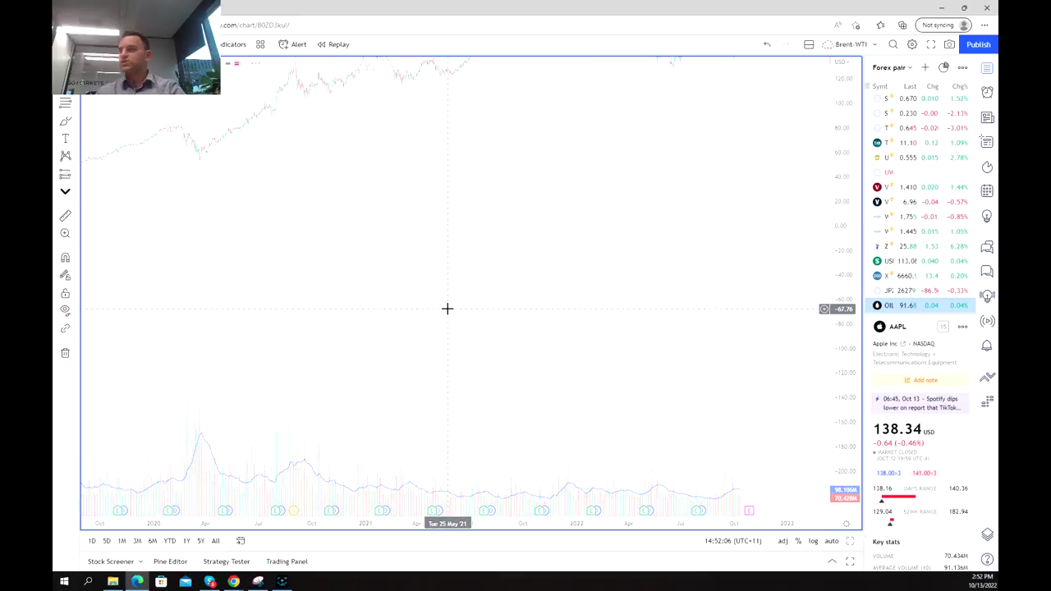
scroll(559, 379, up, 3)
drag(558, 378, 595, 448)
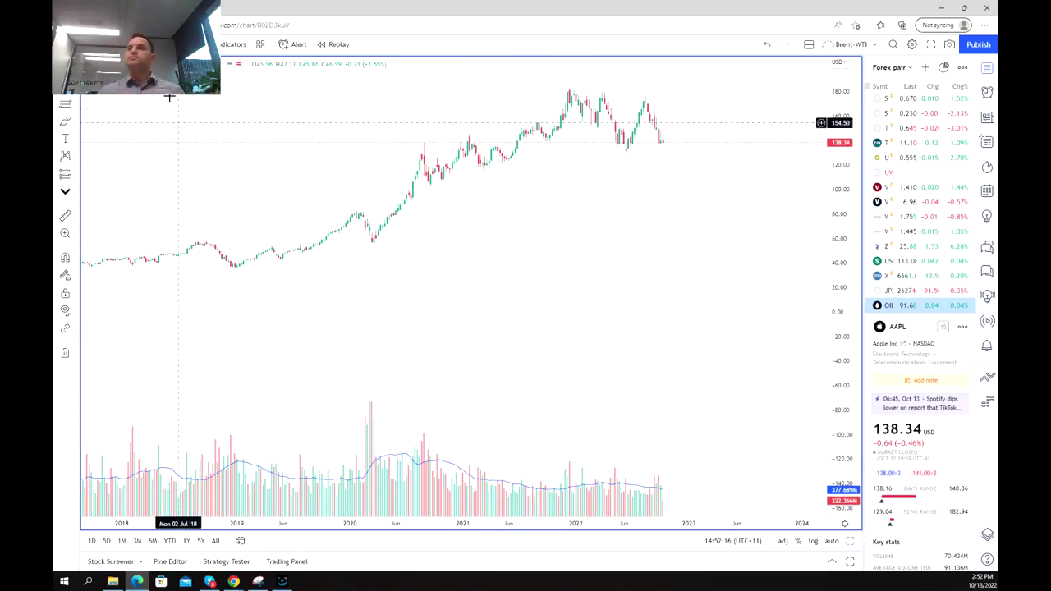
scroll(539, 443, down, 3)
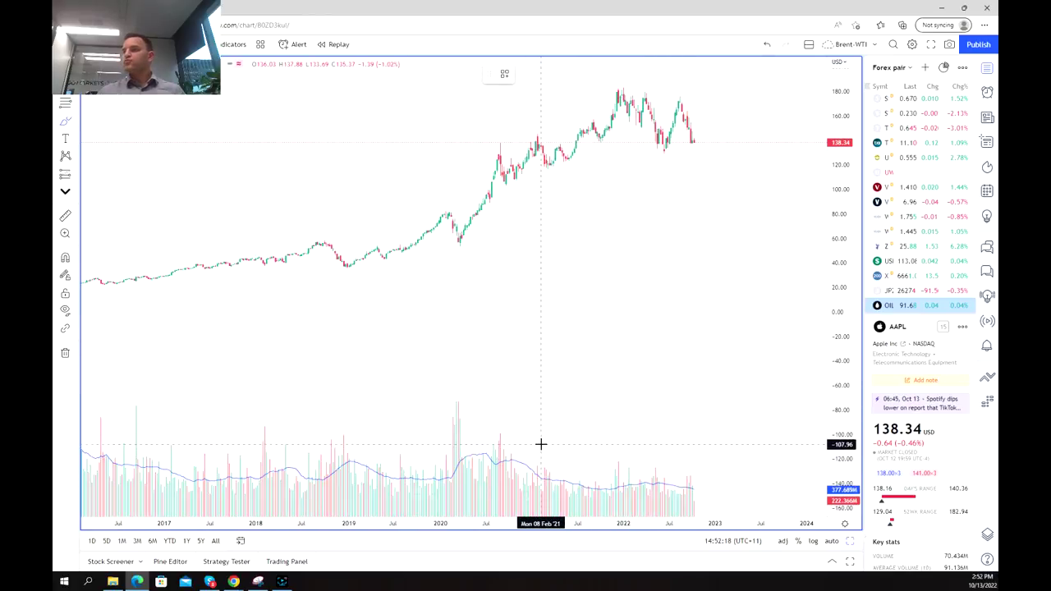
Circle the 2020 volume spike, the 2015–16 volume bars and the late-2021 volume bump.
mouse_move(499, 456)
mouse_down()
mouse_move(513, 419)
mouse_move(463, 435)
mouse_move(500, 450)
mouse_up()
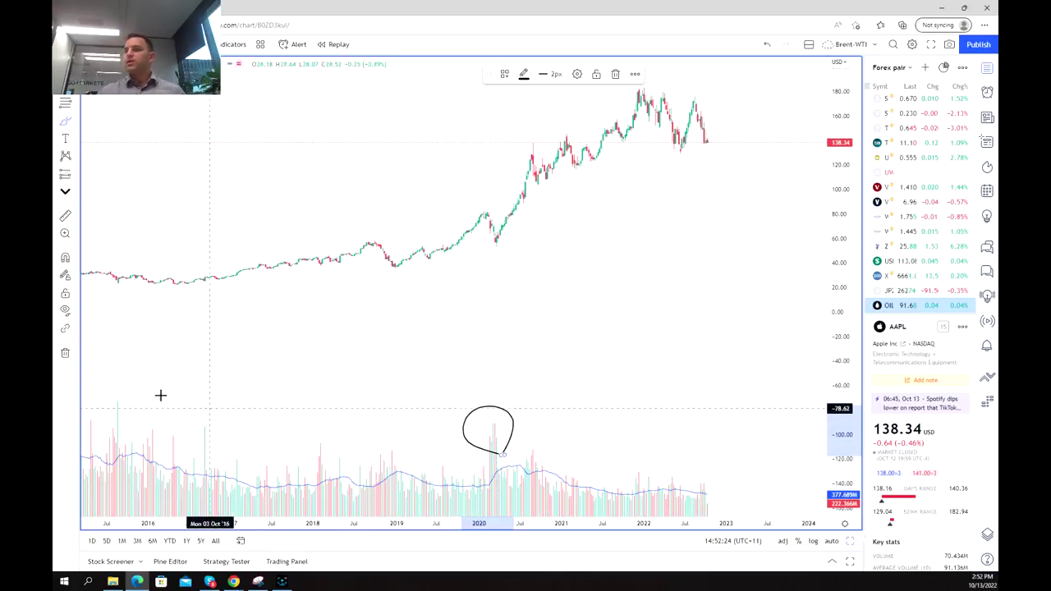
mouse_move(128, 405)
mouse_down()
mouse_move(120, 395)
mouse_move(92, 430)
mouse_move(141, 380)
mouse_up()
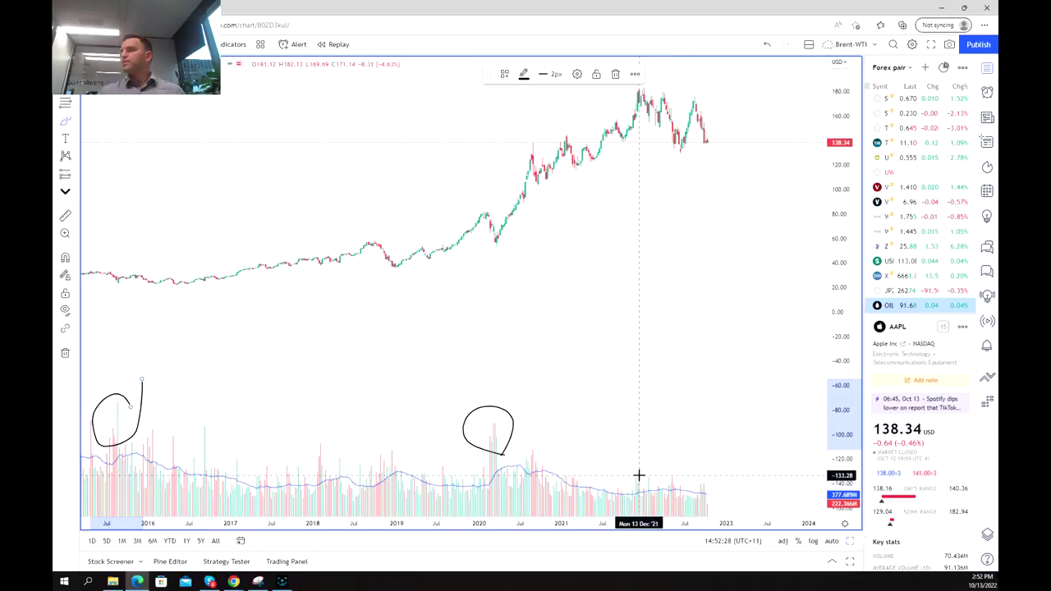
mouse_move(641, 473)
mouse_down()
mouse_move(627, 485)
mouse_move(645, 473)
mouse_up()
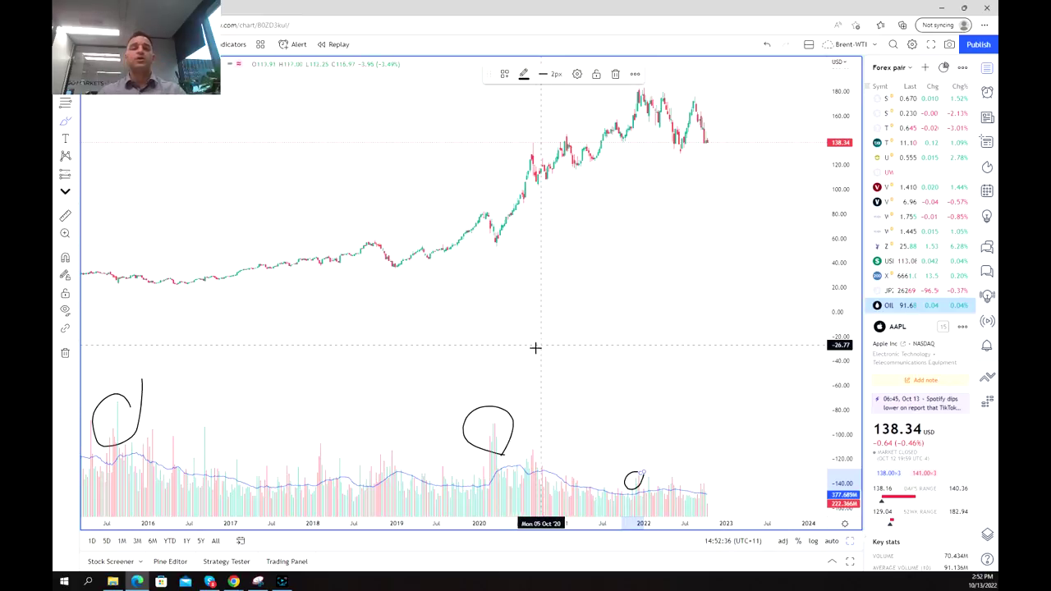
scroll(499, 391, up, 1)
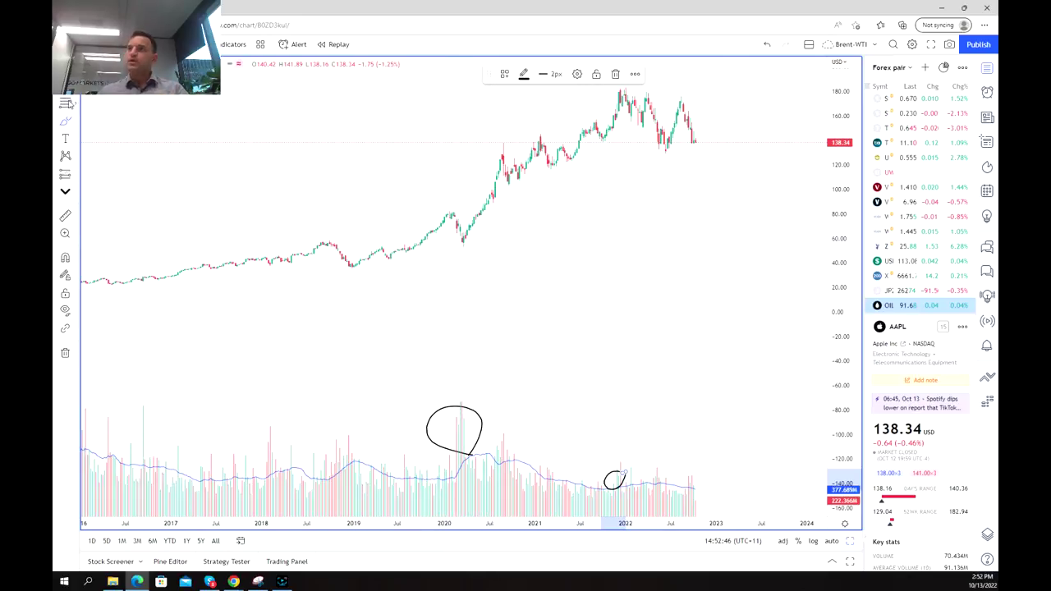
Draw a curve under the 2020 dip, circle the late-2020 surge, and restore both charts.
click(71, 125)
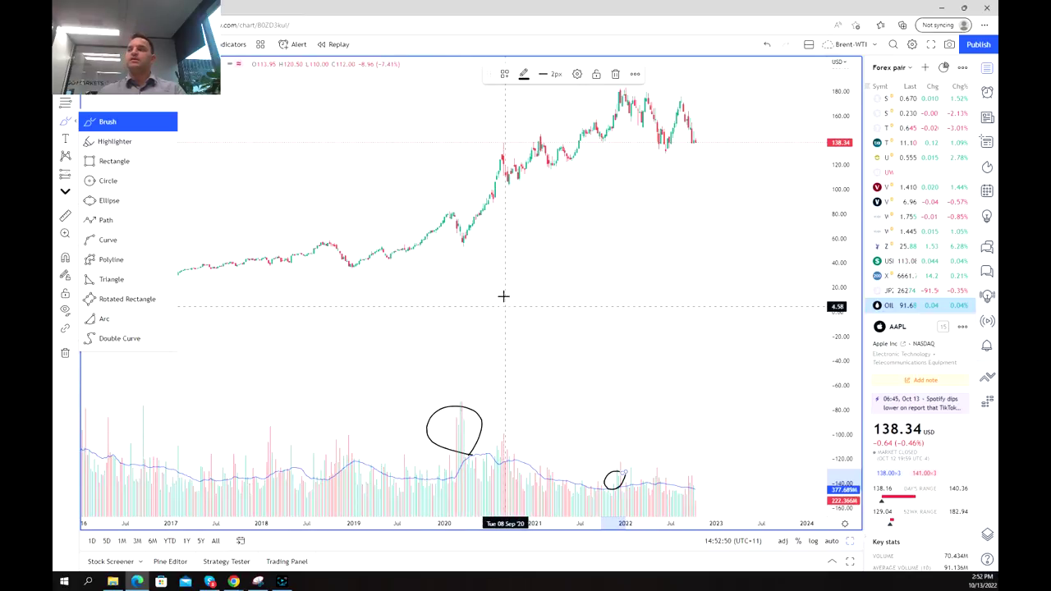
mouse_move(448, 229)
mouse_down()
mouse_move(453, 244)
mouse_move(491, 238)
mouse_up()
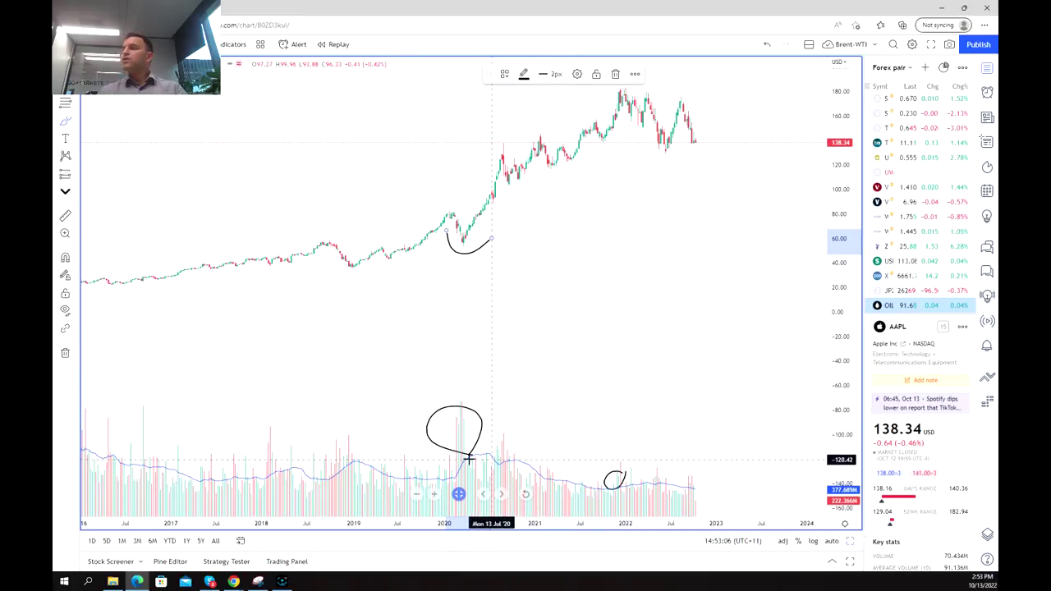
mouse_move(493, 454)
mouse_down()
mouse_move(518, 427)
mouse_move(530, 444)
mouse_move(496, 454)
mouse_move(500, 436)
mouse_up()
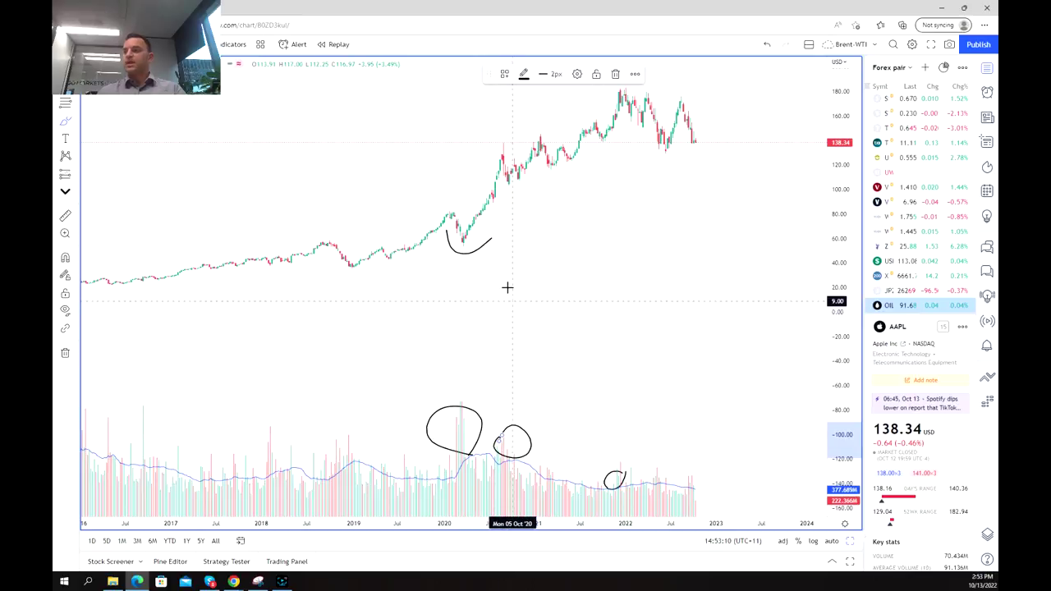
mouse_move(504, 134)
mouse_down()
mouse_move(488, 159)
mouse_move(503, 182)
mouse_move(518, 130)
mouse_up()
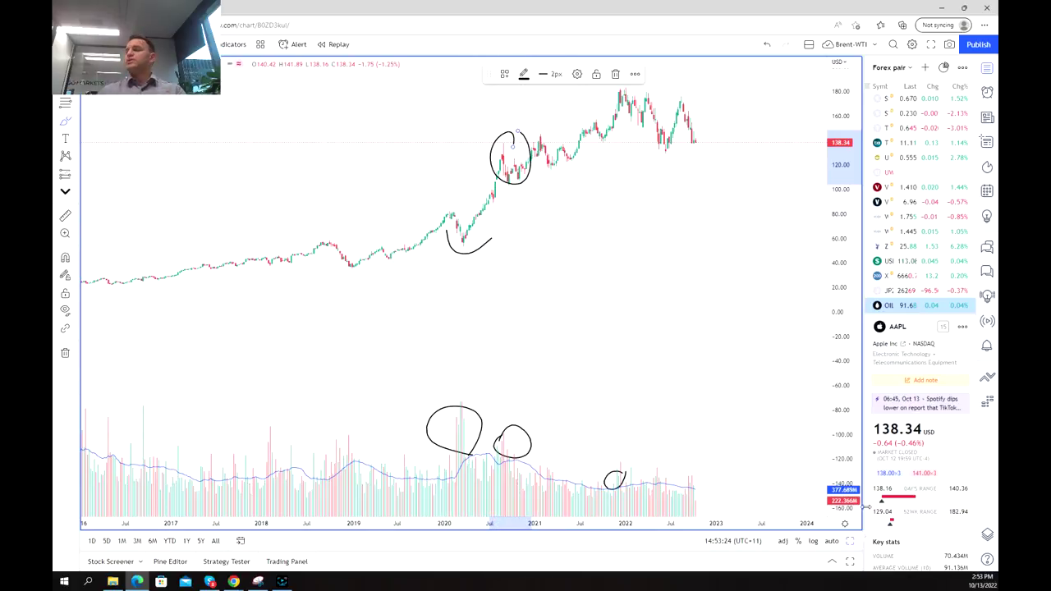
click(850, 540)
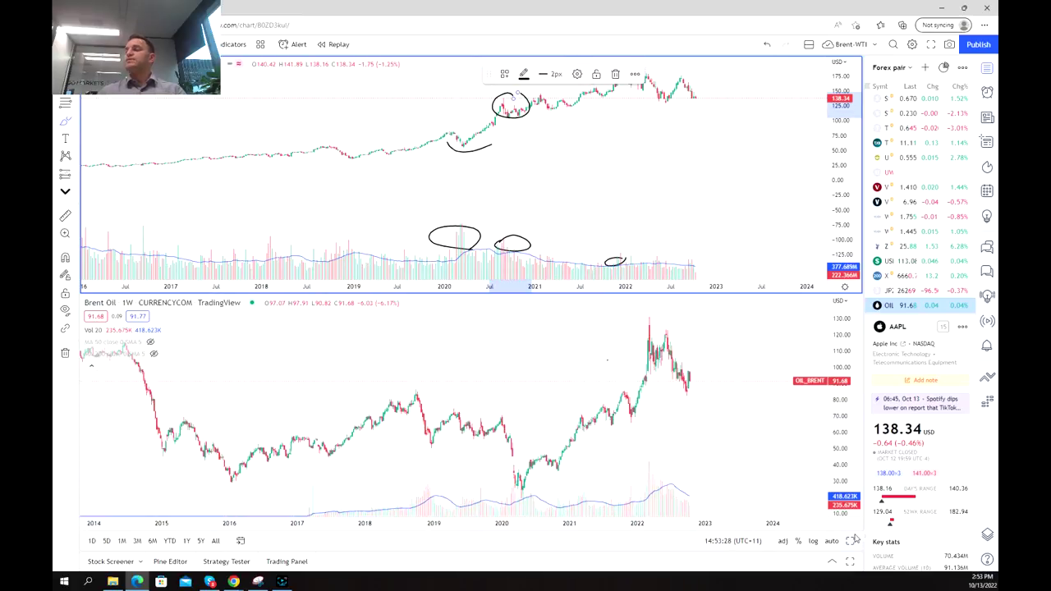
Maximize the Brent Oil chart to fill the layout.
click(547, 384)
click(851, 542)
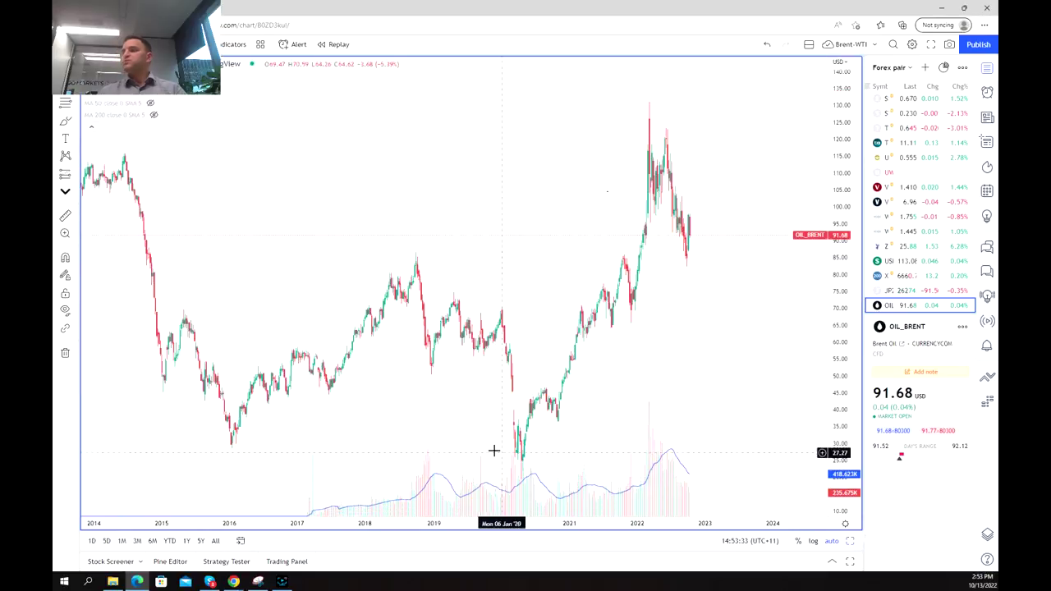
scroll(489, 438, up, 3)
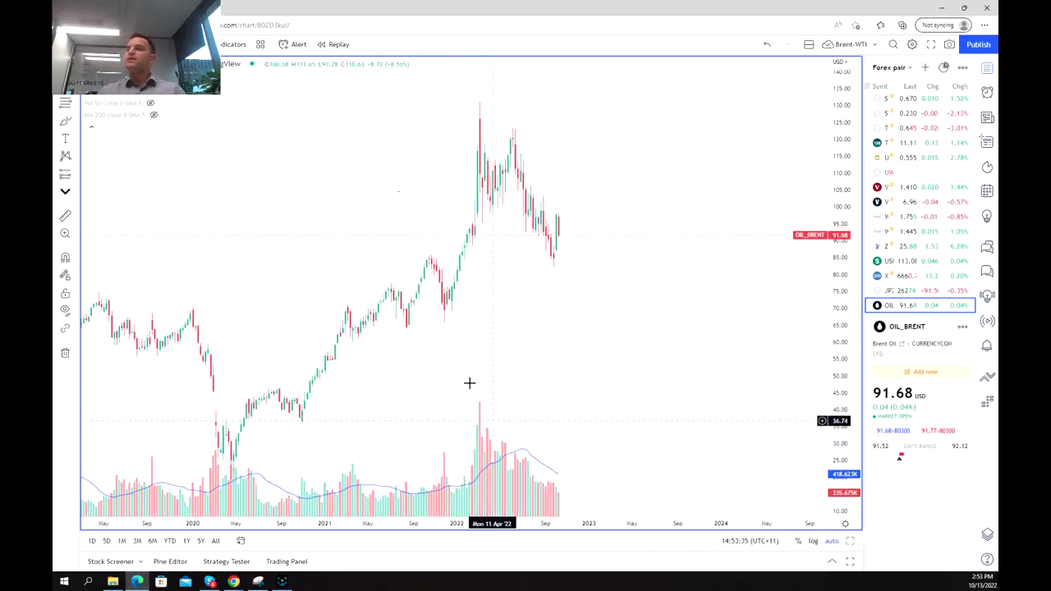
scroll(474, 380, down, 3)
scroll(524, 361, down, 2)
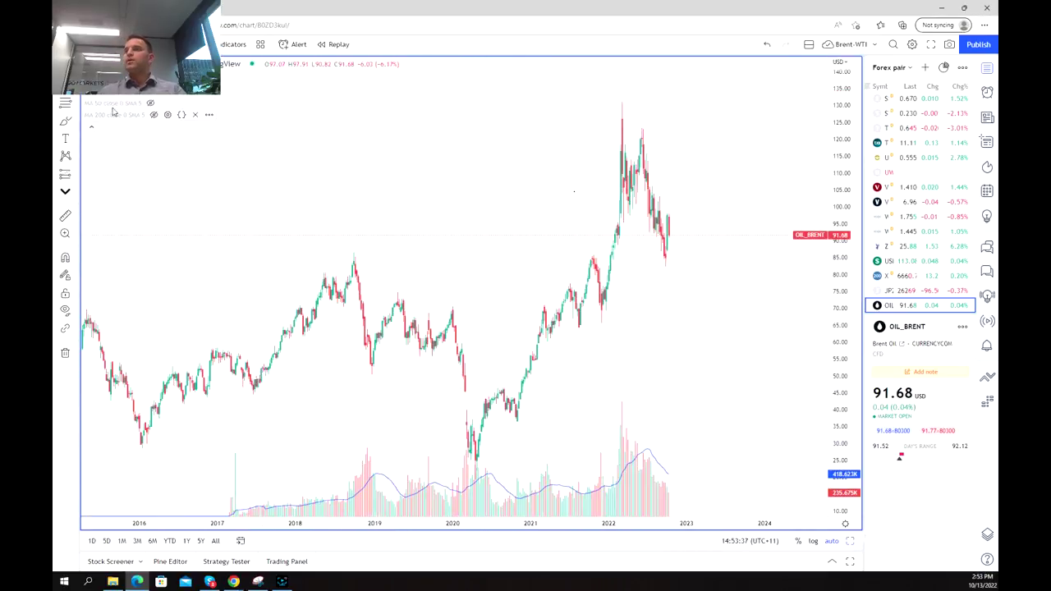
Add horizontal levels at 86.69 and 127.70 on the Brent Oil chart.
click(70, 122)
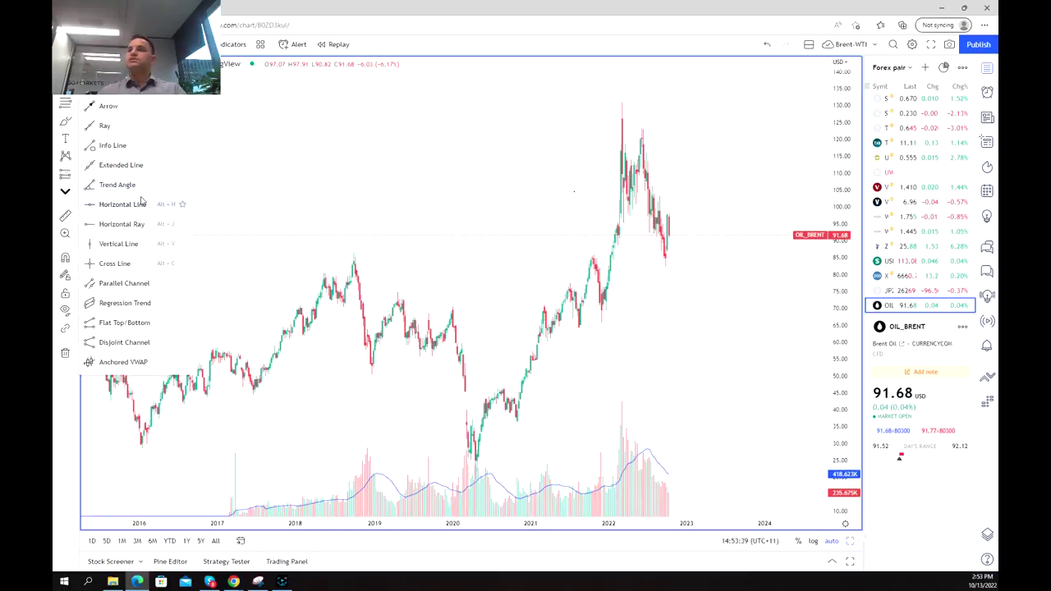
click(466, 284)
scroll(485, 271, down, 4)
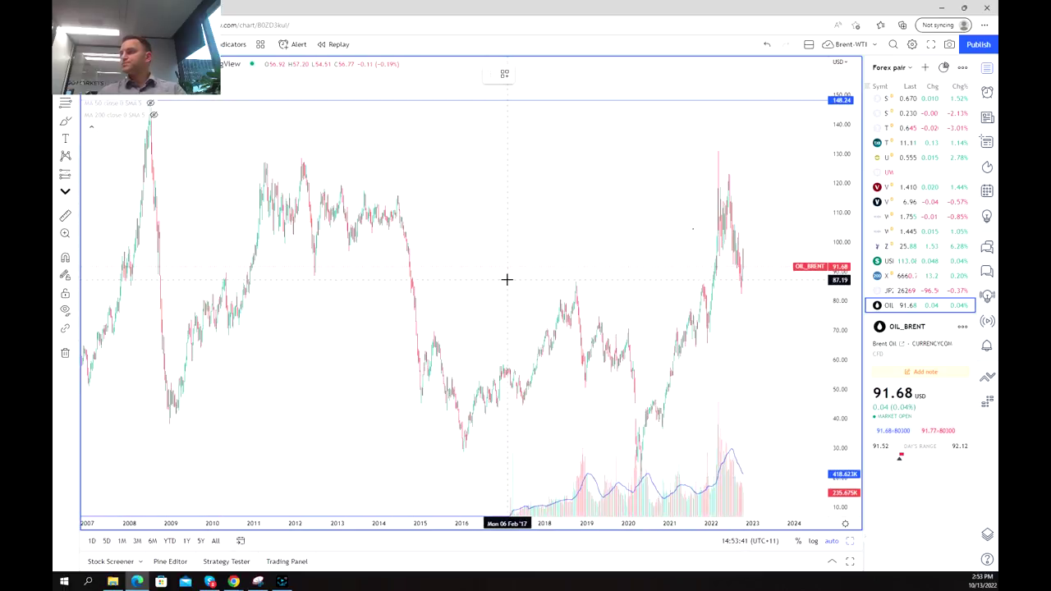
click(454, 281)
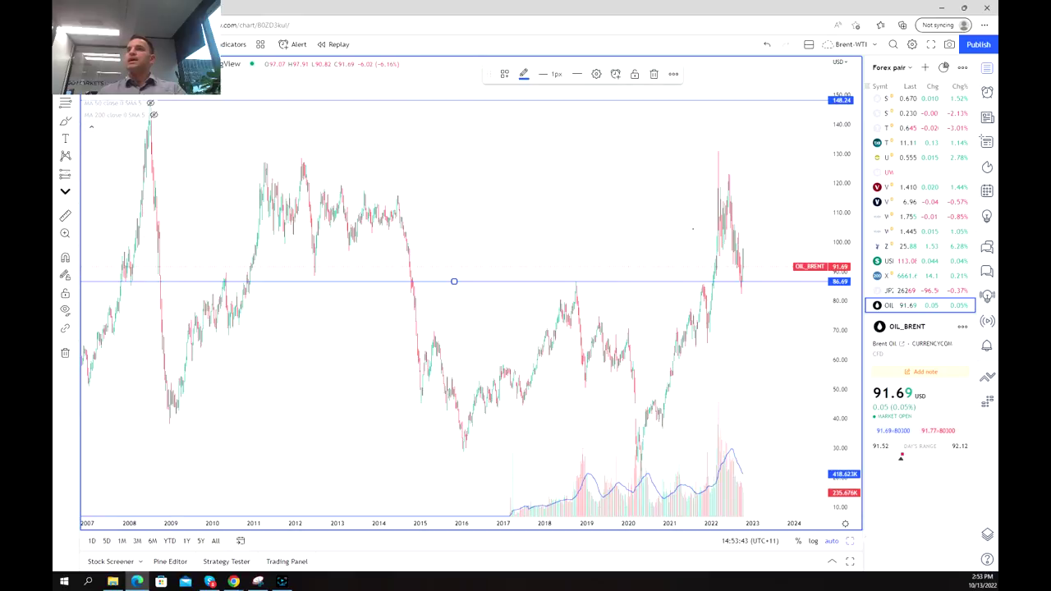
key(alt+h)
scroll(781, 227, up, 5)
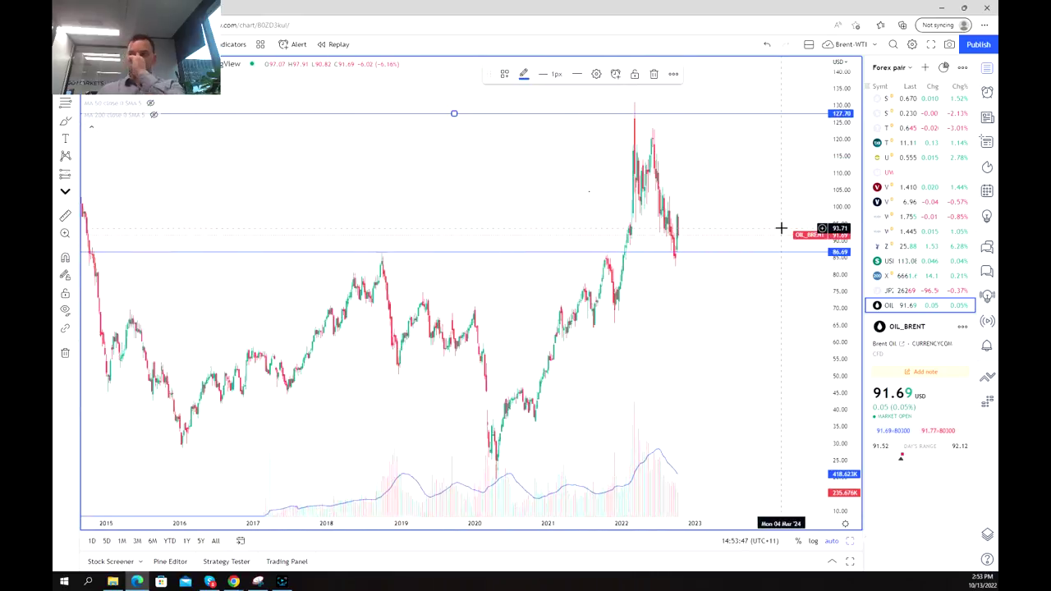
scroll(781, 227, up, 3)
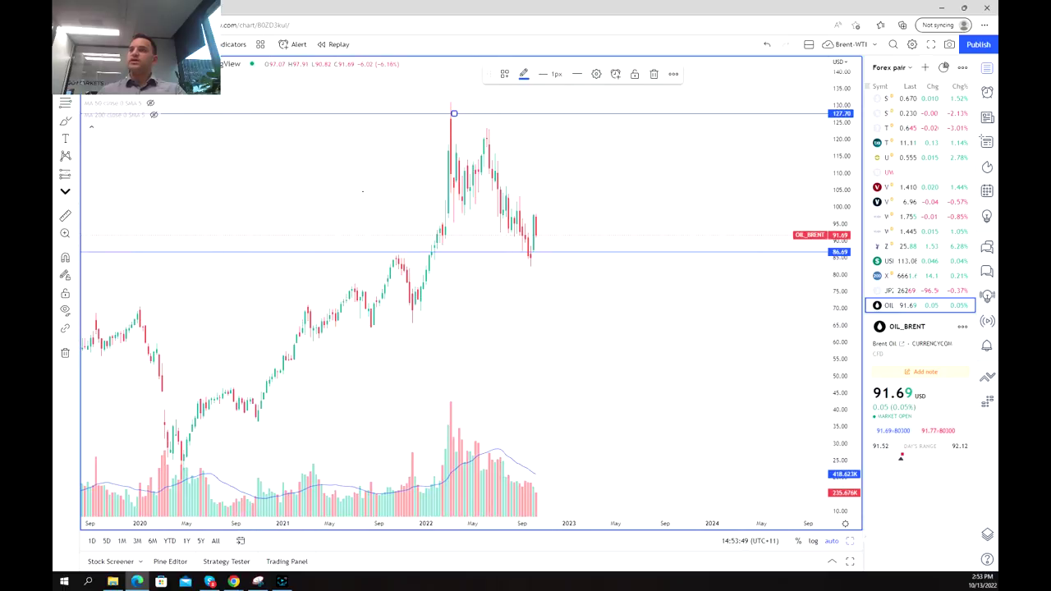
Draw a rising channel of two parallel trendlines from the late-2019/2020 lows to early 2022.
click(71, 121)
click(106, 103)
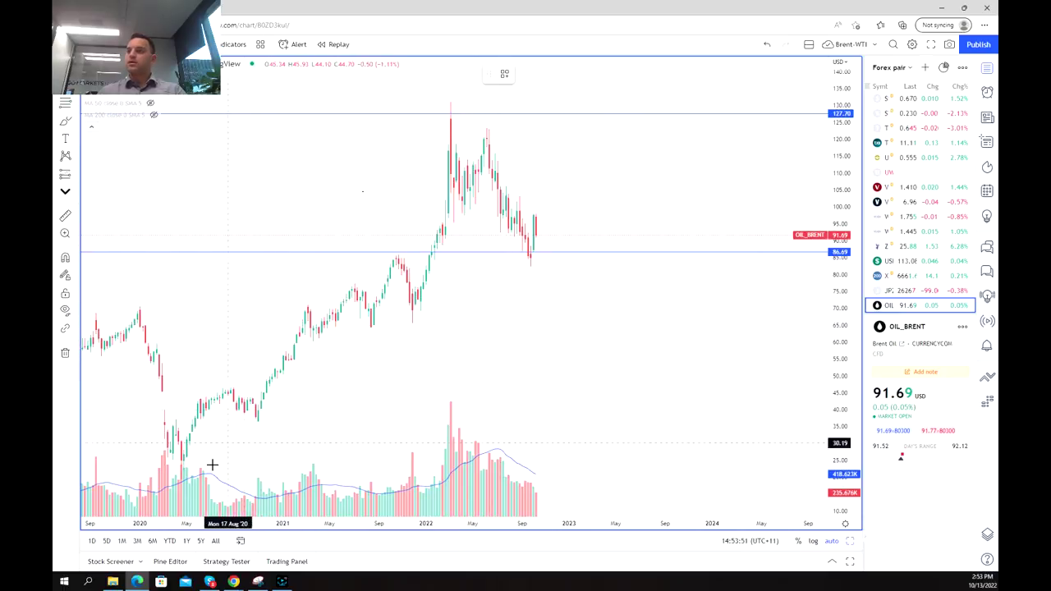
click(172, 477)
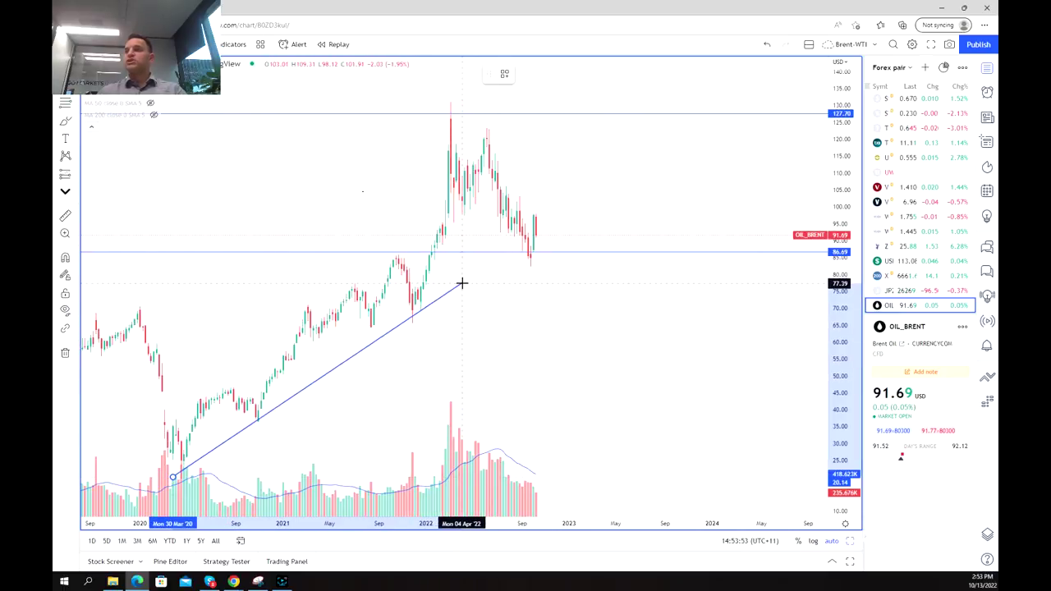
click(453, 289)
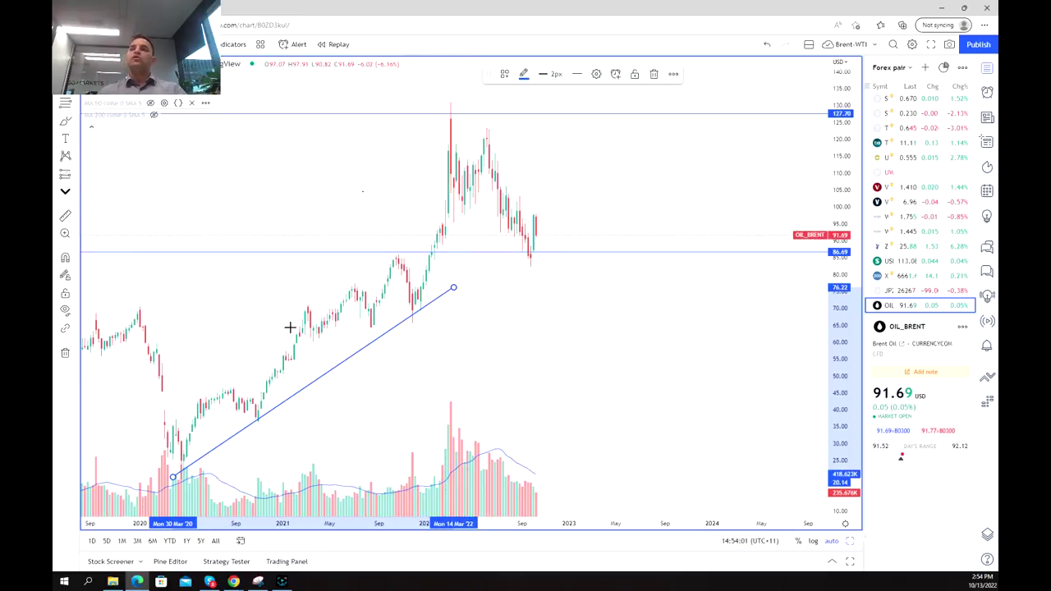
click(129, 423)
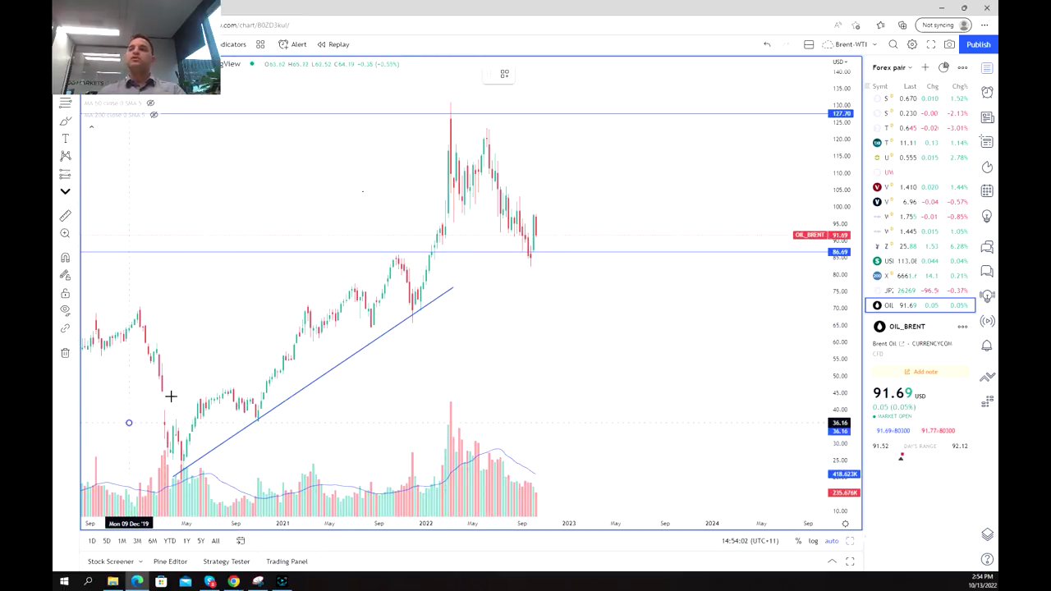
click(442, 213)
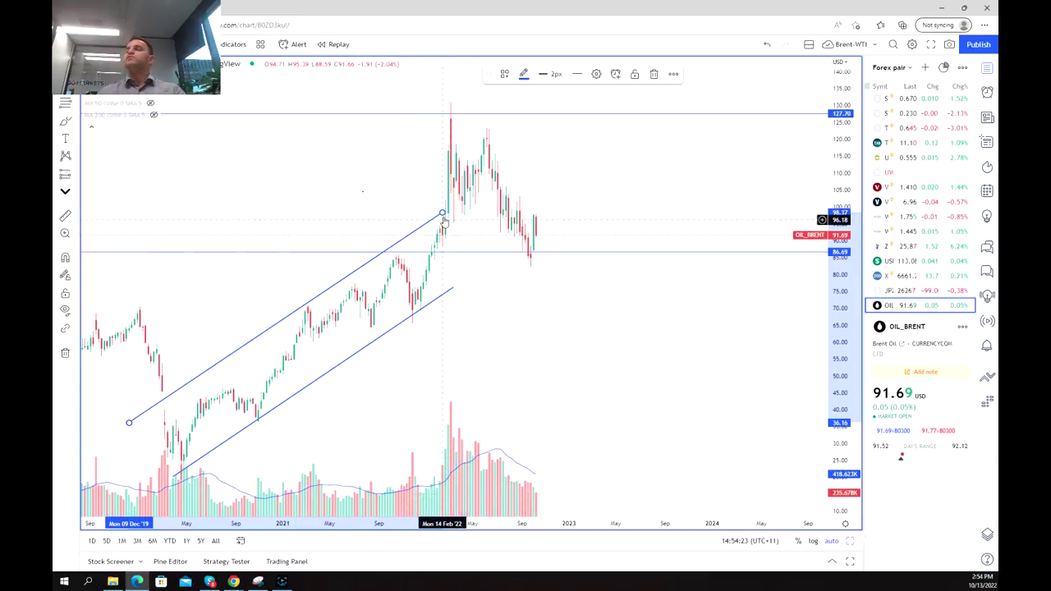
scroll(443, 221, down, 3)
scroll(551, 194, up, 3)
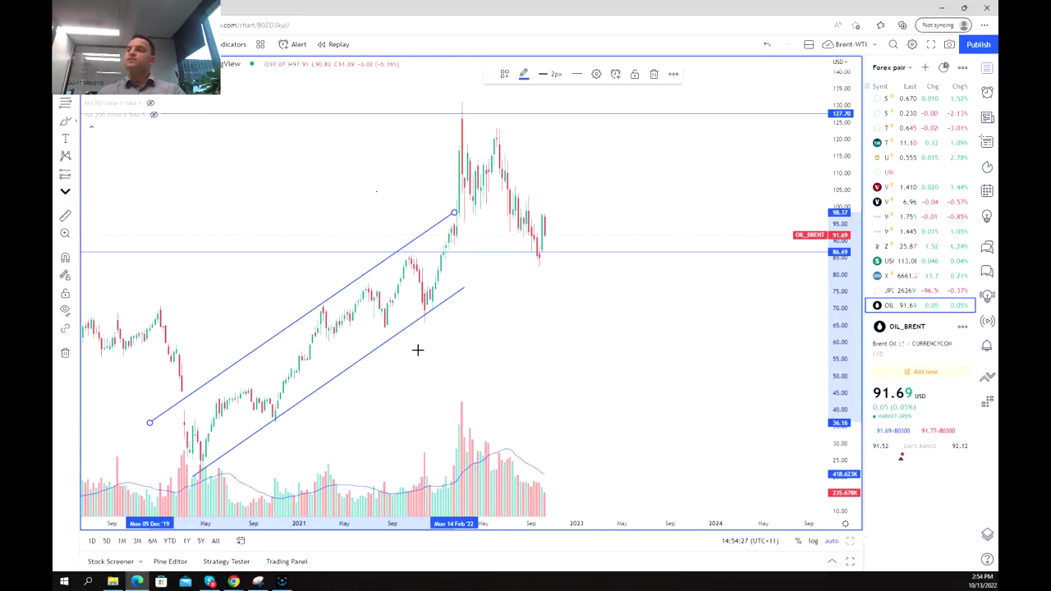
click(495, 430)
Draw a circle around the tall early-2022 volume bars on the Brent chart.
mouse_move(464, 431)
mouse_down()
mouse_move(451, 400)
mouse_move(457, 385)
mouse_move(491, 421)
mouse_move(446, 438)
mouse_move(448, 391)
mouse_up()
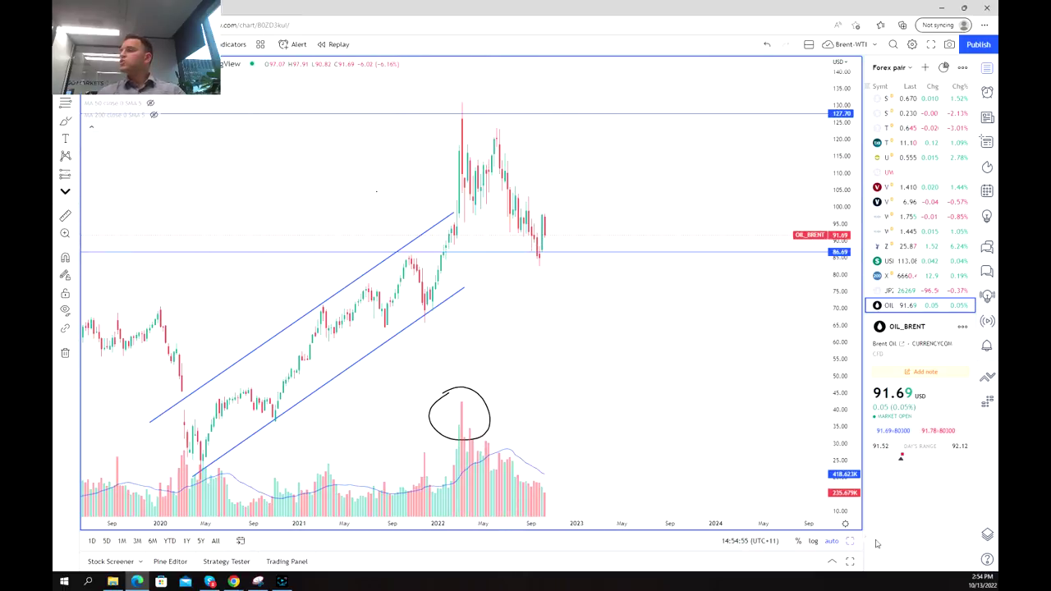
Restore the two-chart layout and load Stanmore Resources (SMR, ASX) into the lower pane.
click(851, 542)
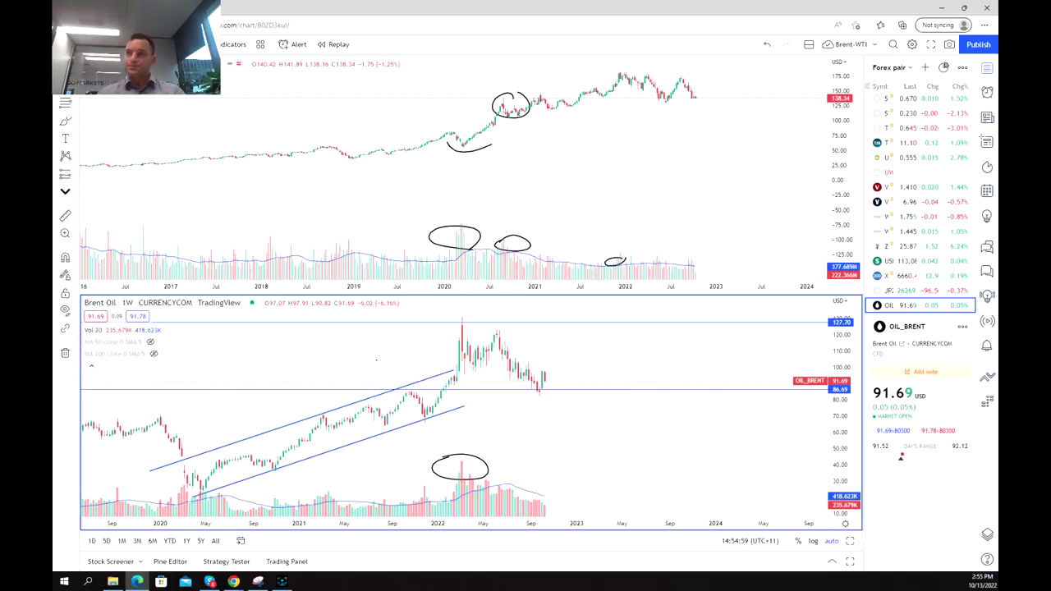
click(131, 43)
text(S)
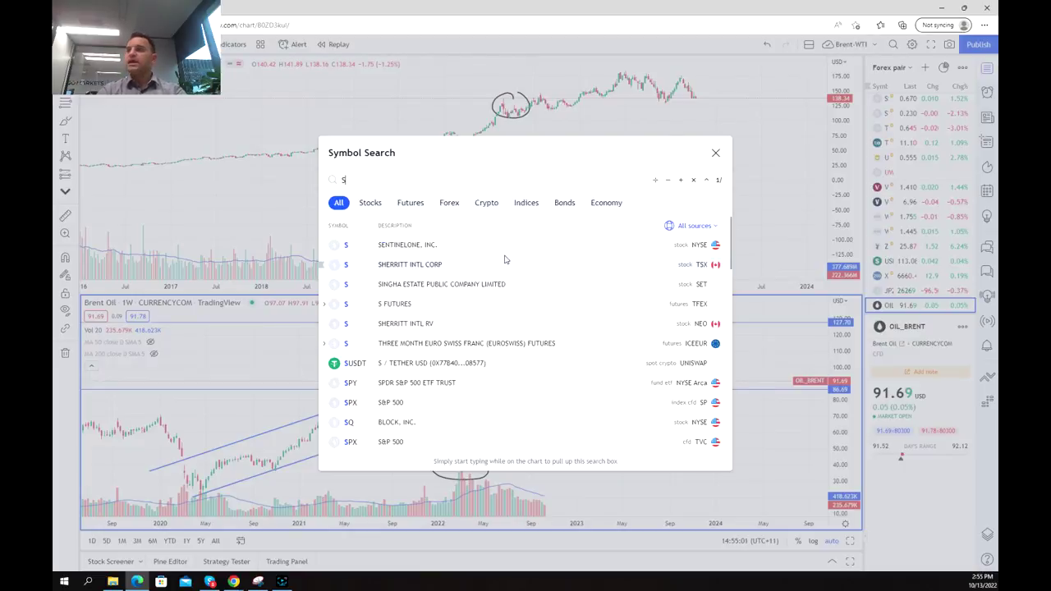
text(MR)
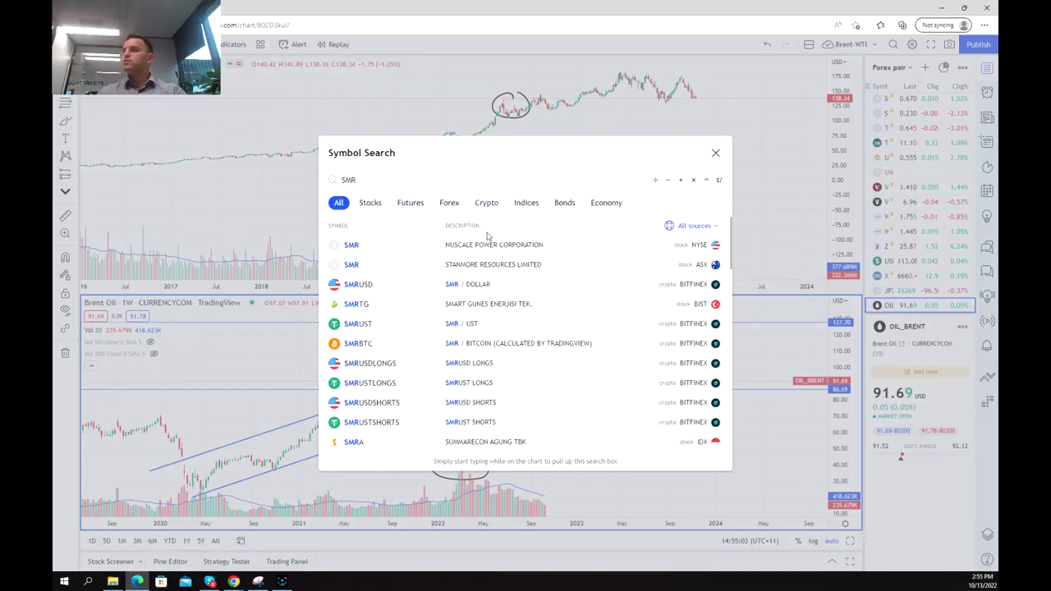
click(491, 263)
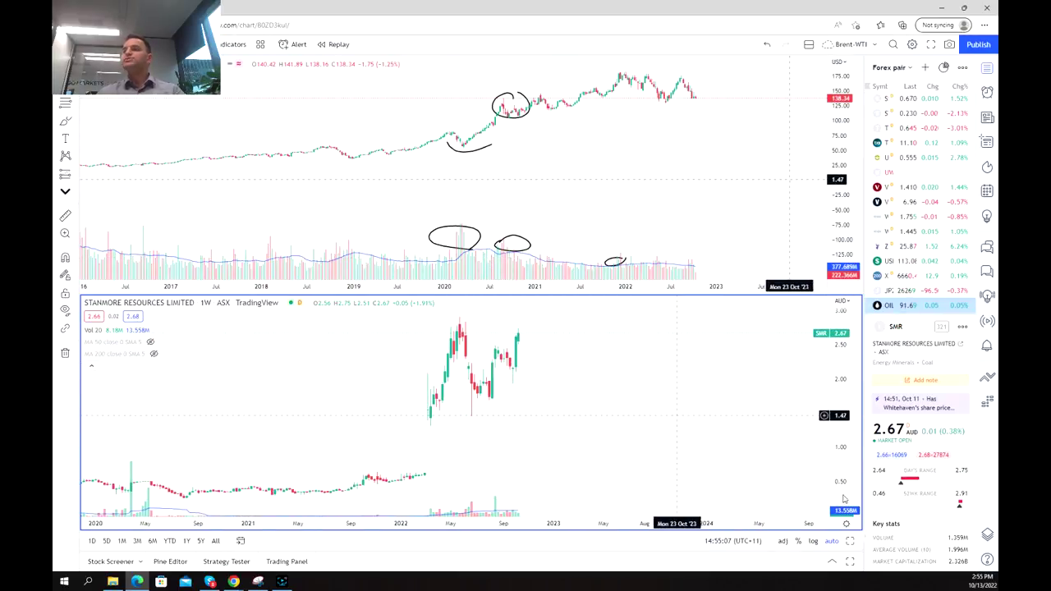
Maximize the Stanmore chart and zoom out to show its history back to 2010.
click(851, 542)
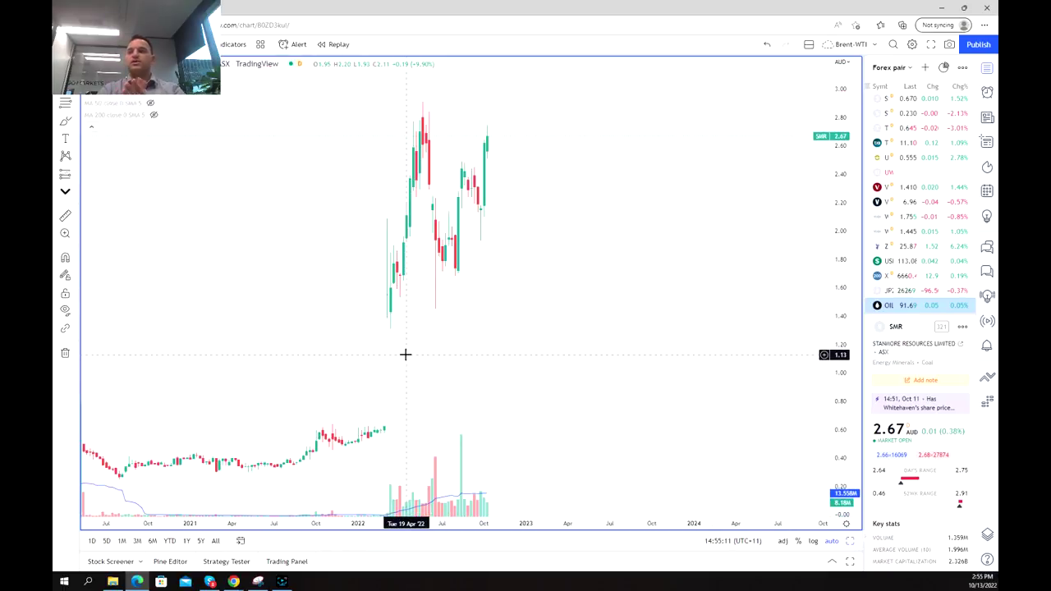
scroll(404, 354, down, 4)
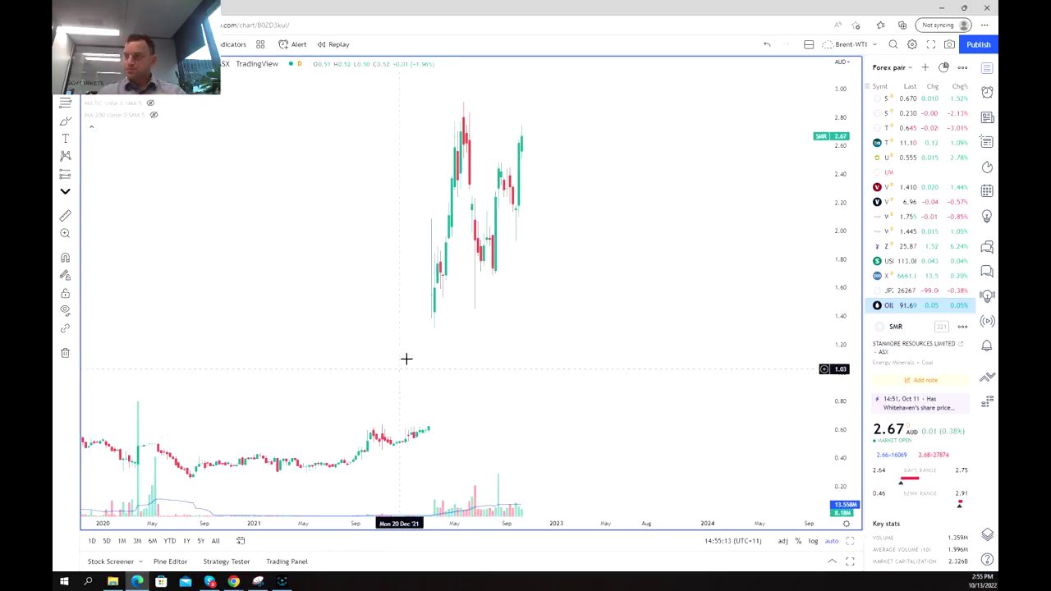
scroll(406, 358, down, 4)
drag(832, 247, 832, 302)
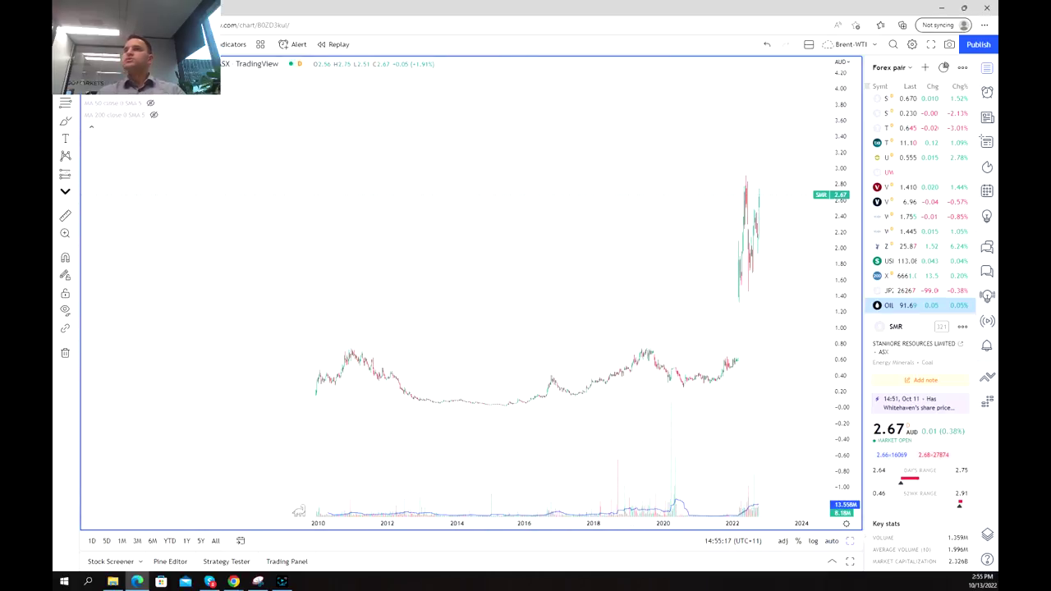
Place horizontal levels at 0.01 and 0.28 AUD alongside the 0.74 level on the SMR chart.
click(74, 122)
click(402, 266)
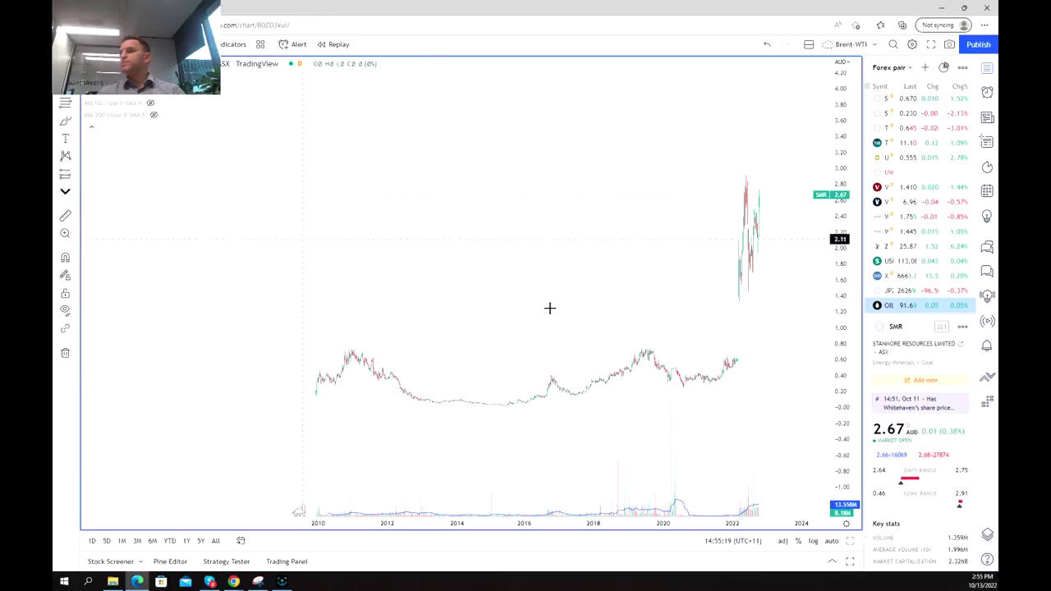
click(417, 348)
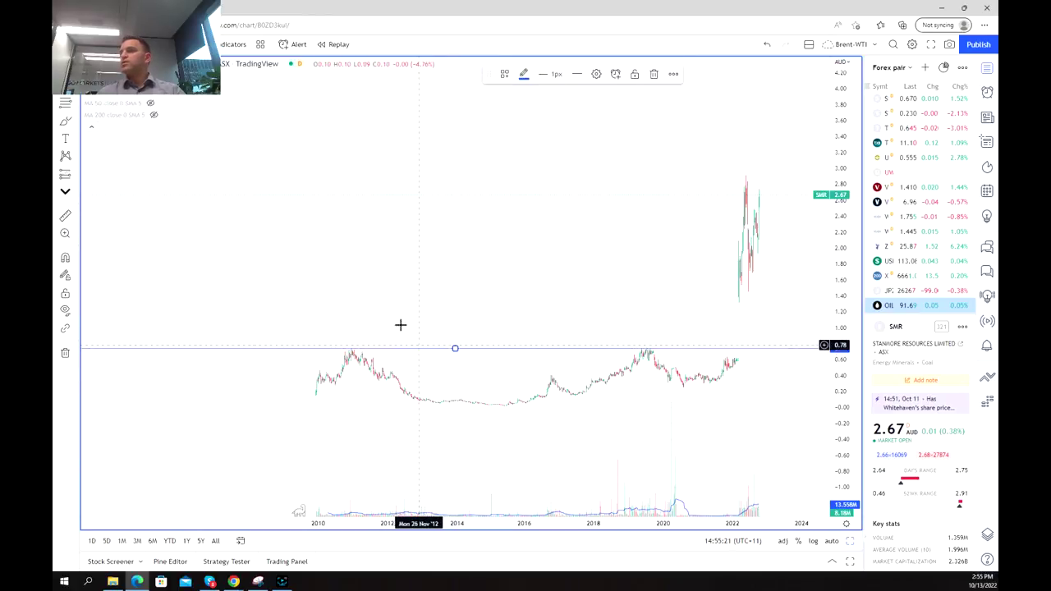
click(413, 401)
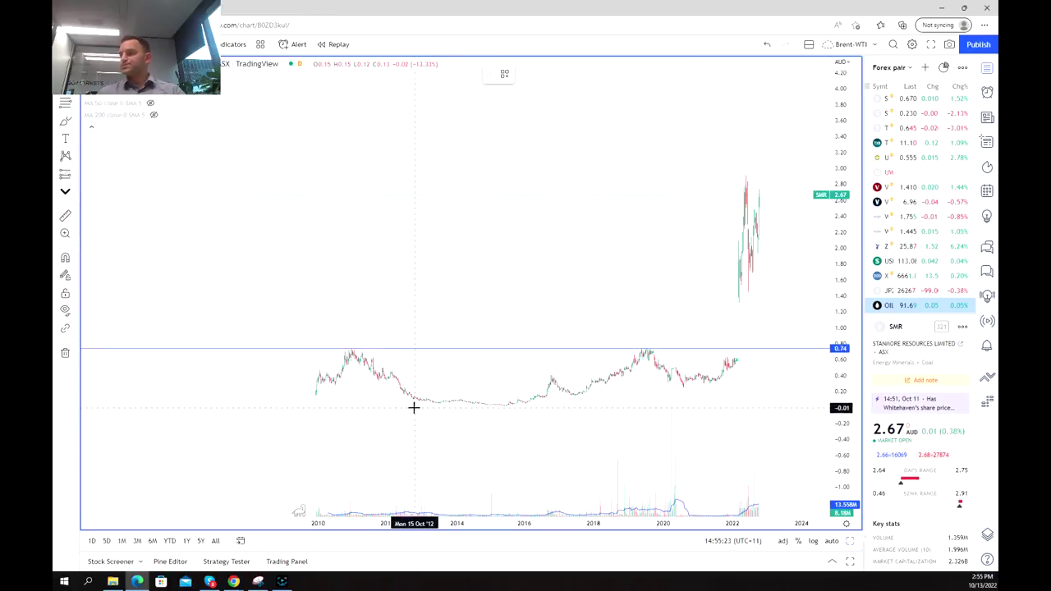
click(412, 405)
scroll(615, 331, up, 5)
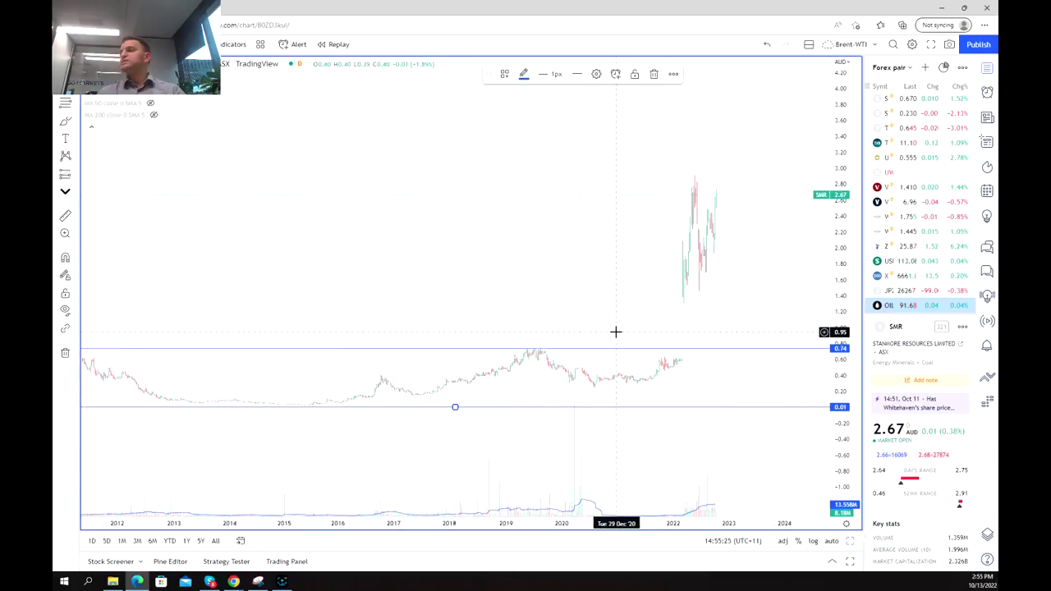
scroll(561, 349, up, 1)
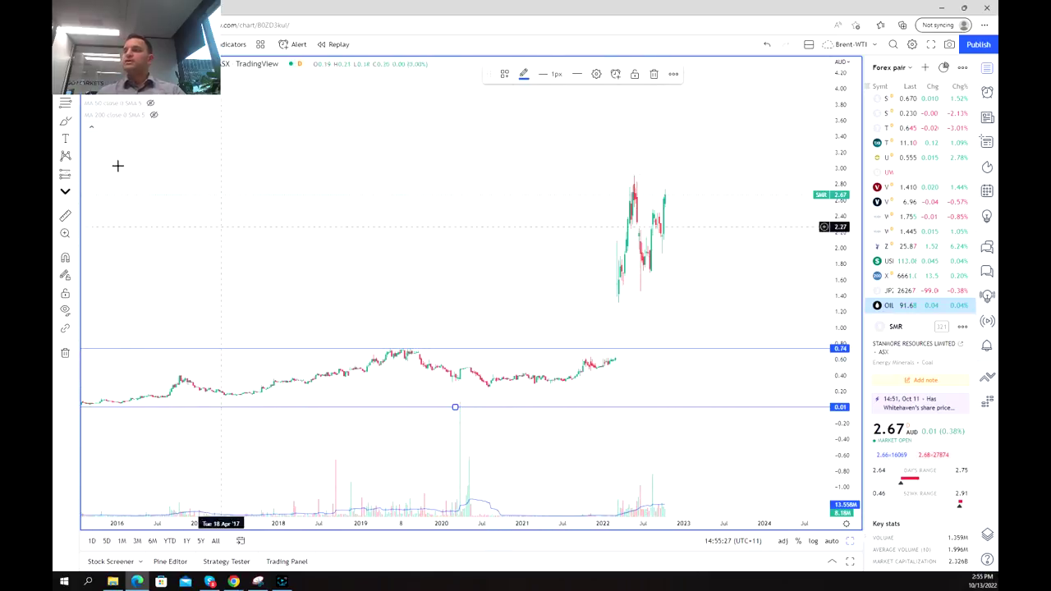
click(601, 383)
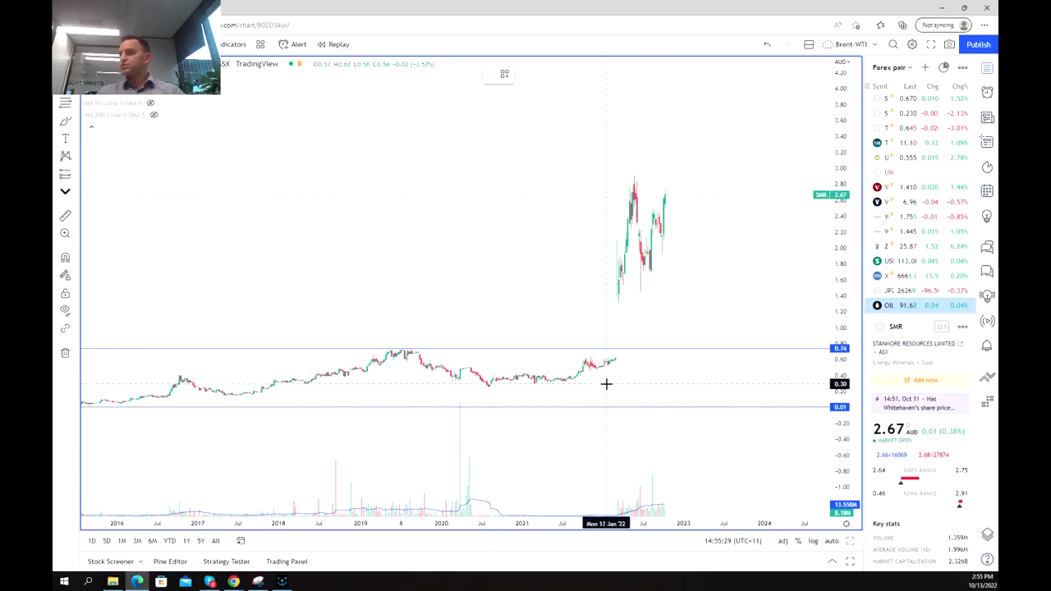
click(607, 385)
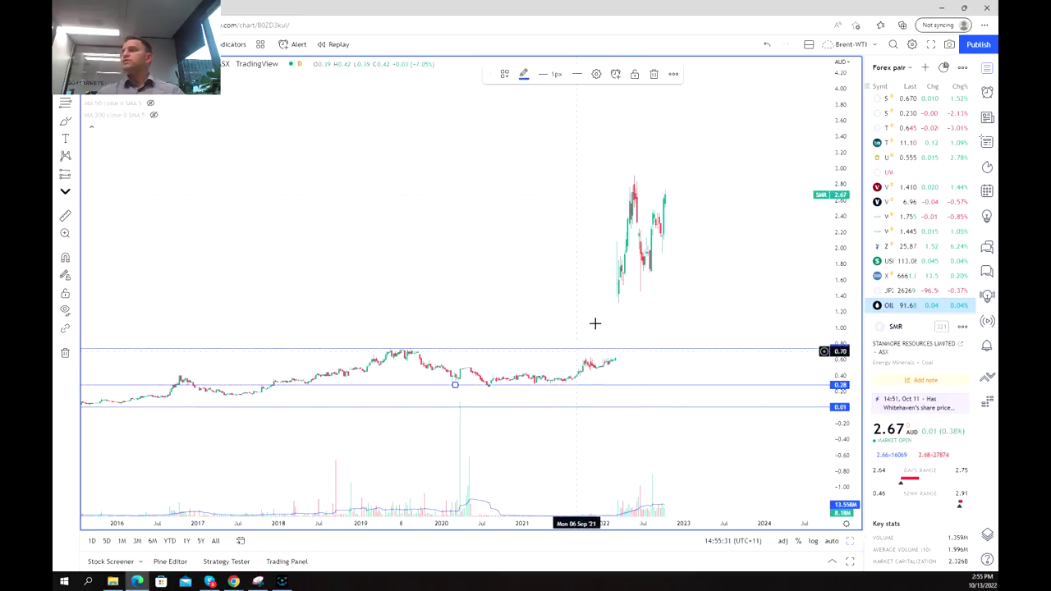
scroll(600, 378, up, 5)
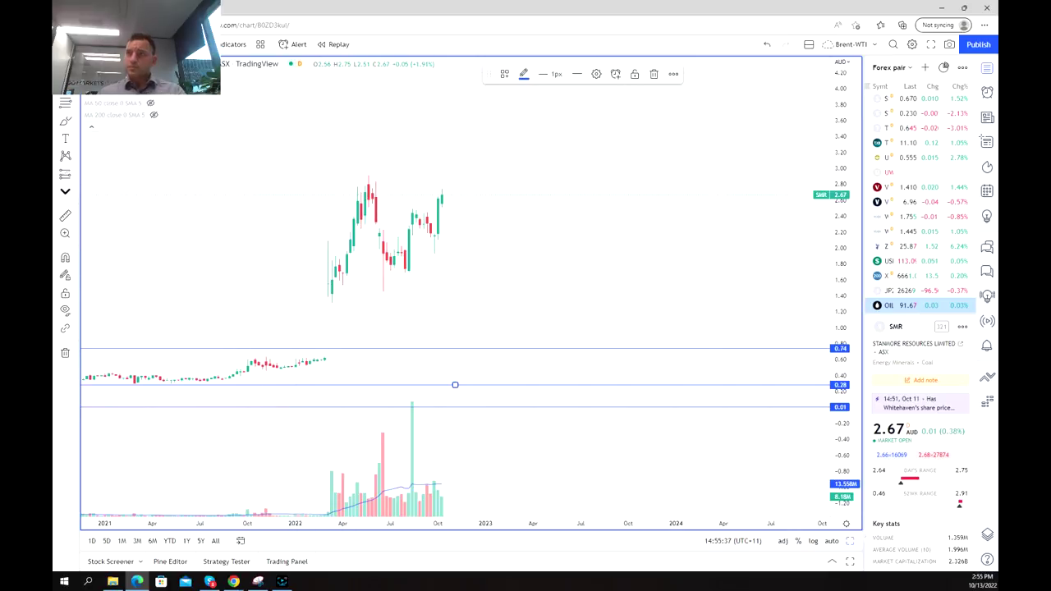
Brush circles around Stanmore's March 2022 volume spike and price breakout, plus a dash at the first high.
click(65, 132)
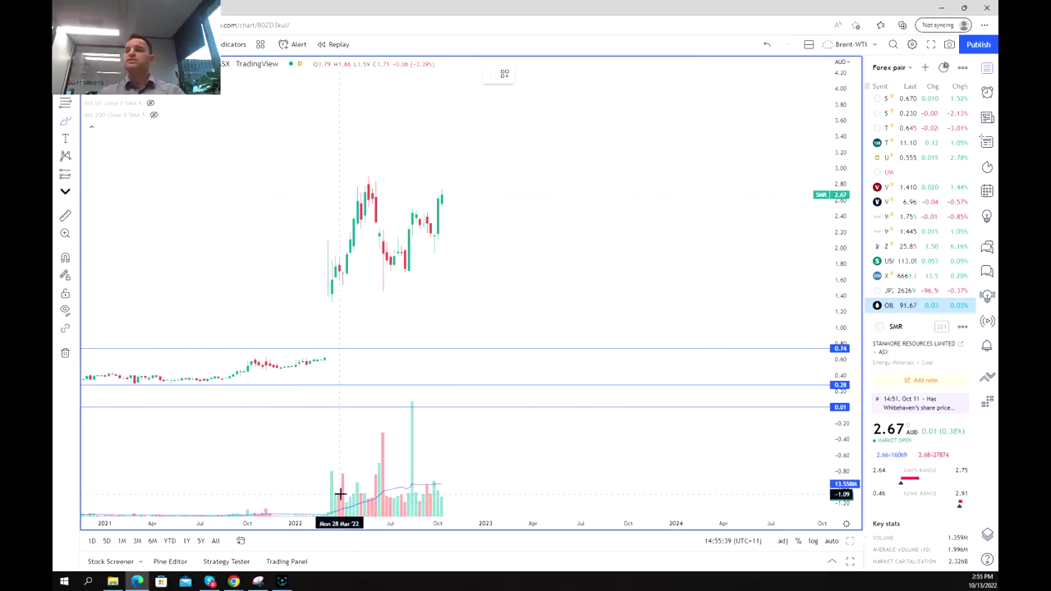
mouse_move(345, 481)
mouse_down()
mouse_move(331, 463)
mouse_move(314, 489)
mouse_move(342, 493)
mouse_up()
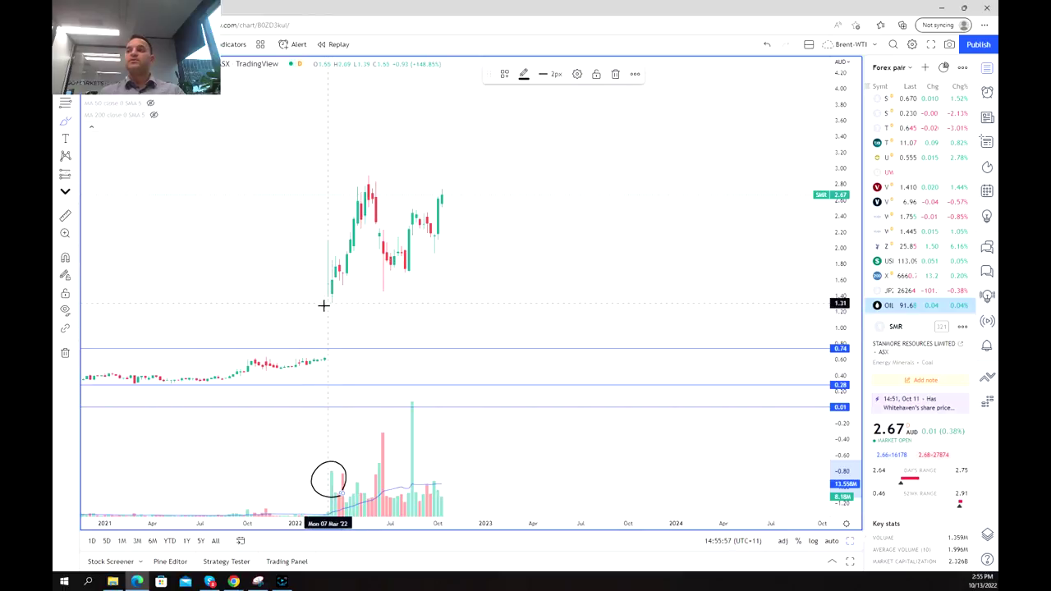
mouse_move(334, 317)
mouse_down()
mouse_move(334, 294)
mouse_move(301, 313)
mouse_move(343, 354)
mouse_move(342, 306)
mouse_up()
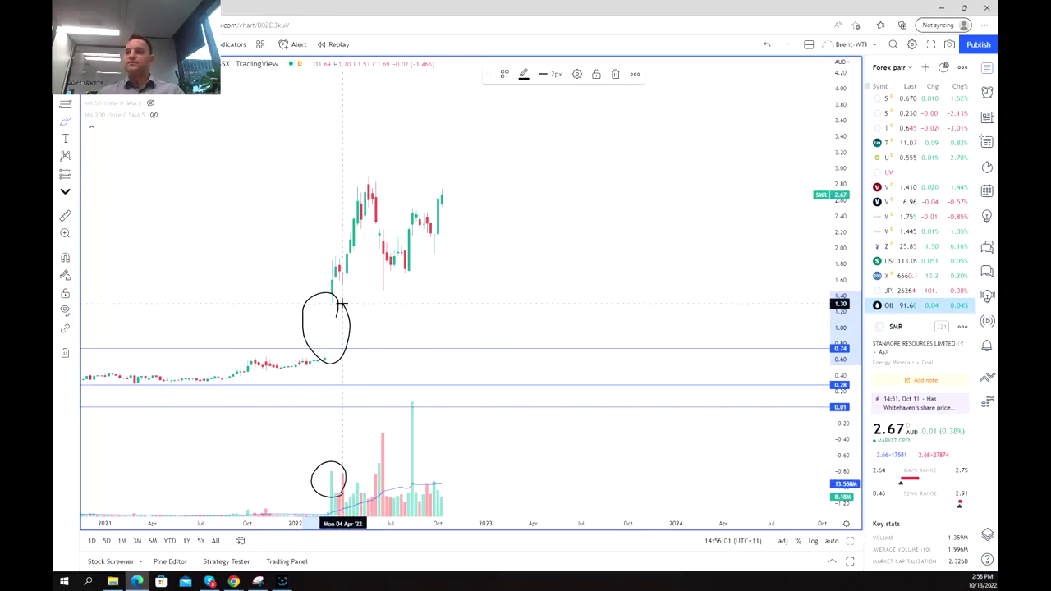
drag(320, 240, 339, 239)
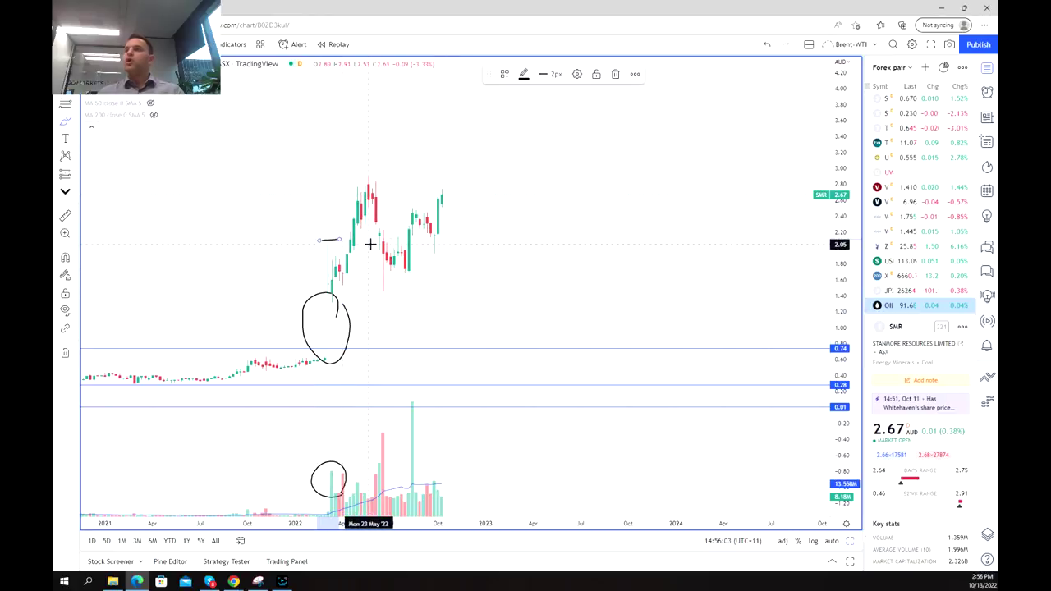
Trace Stanmore's 2022 peak, dip and rebound with a freehand curve.
mouse_move(333, 297)
mouse_down()
mouse_move(373, 198)
mouse_move(405, 254)
mouse_move(446, 196)
mouse_up()
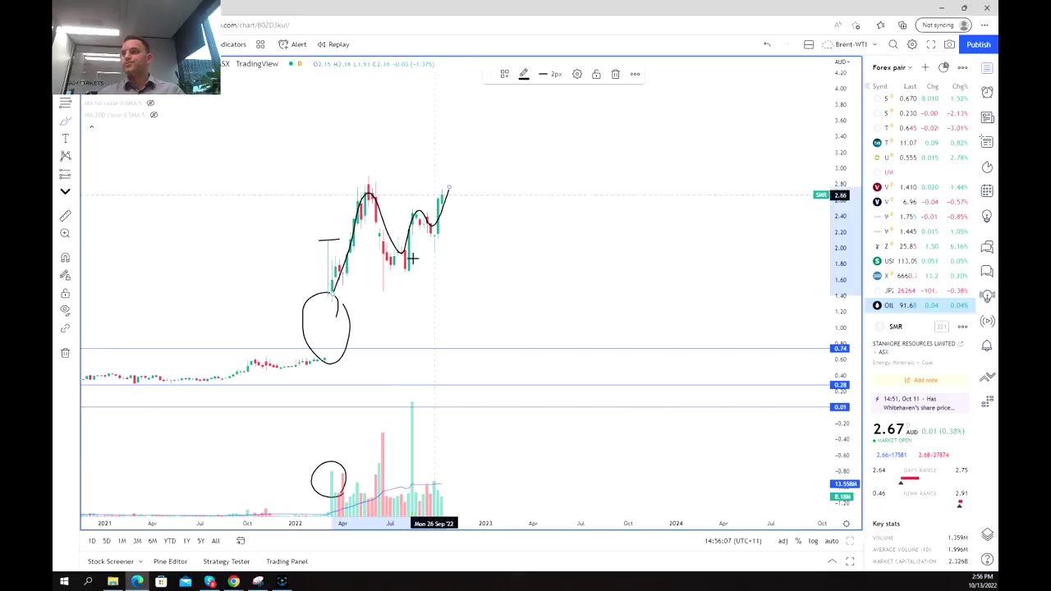
scroll(370, 291, down, 5)
scroll(370, 290, up, 3)
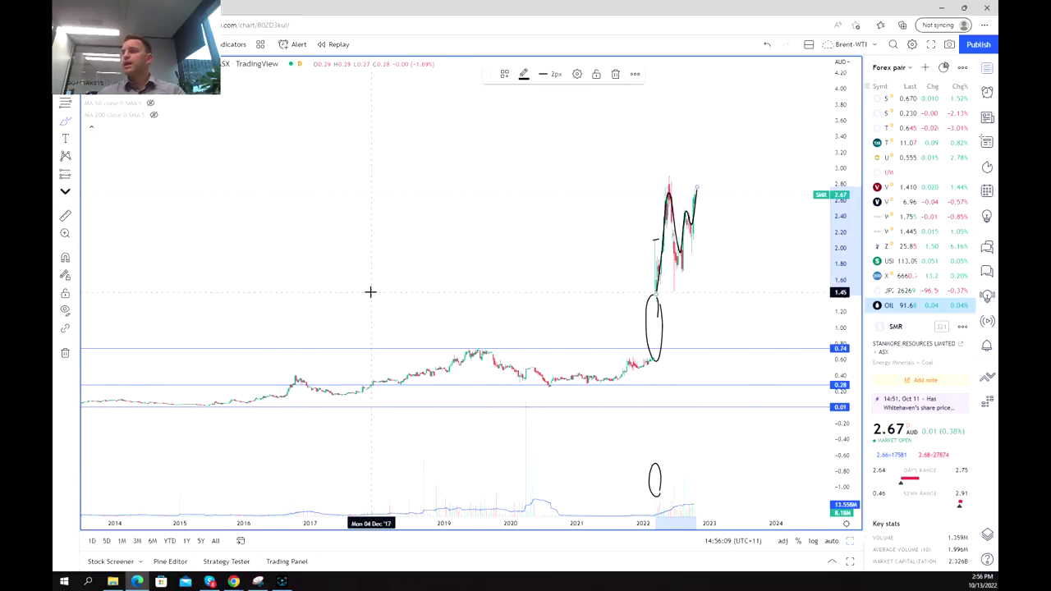
scroll(750, 301, up, 3)
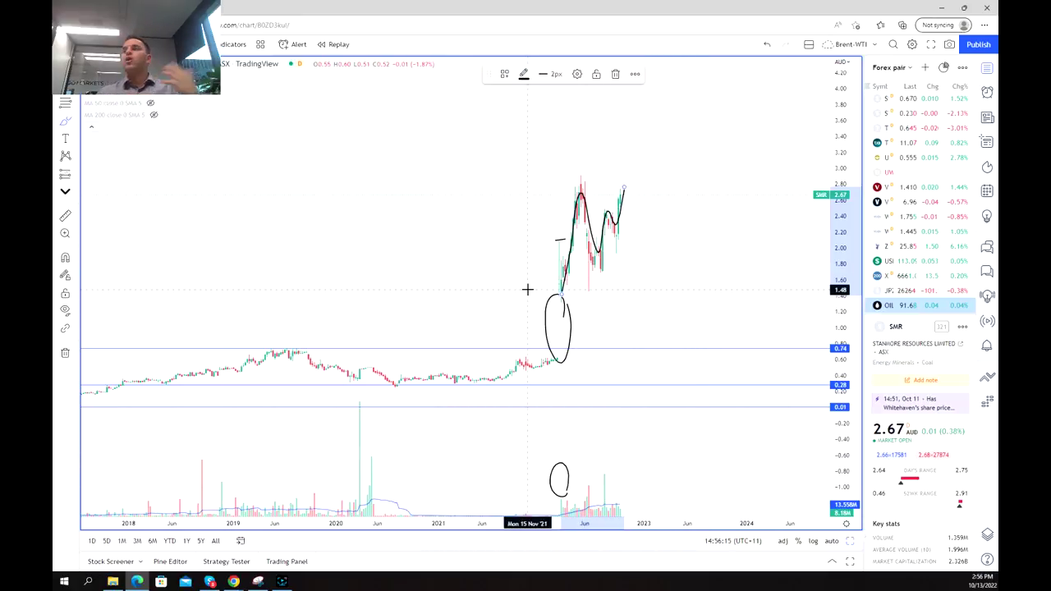
scroll(547, 283, up, 3)
drag(559, 277, 451, 277)
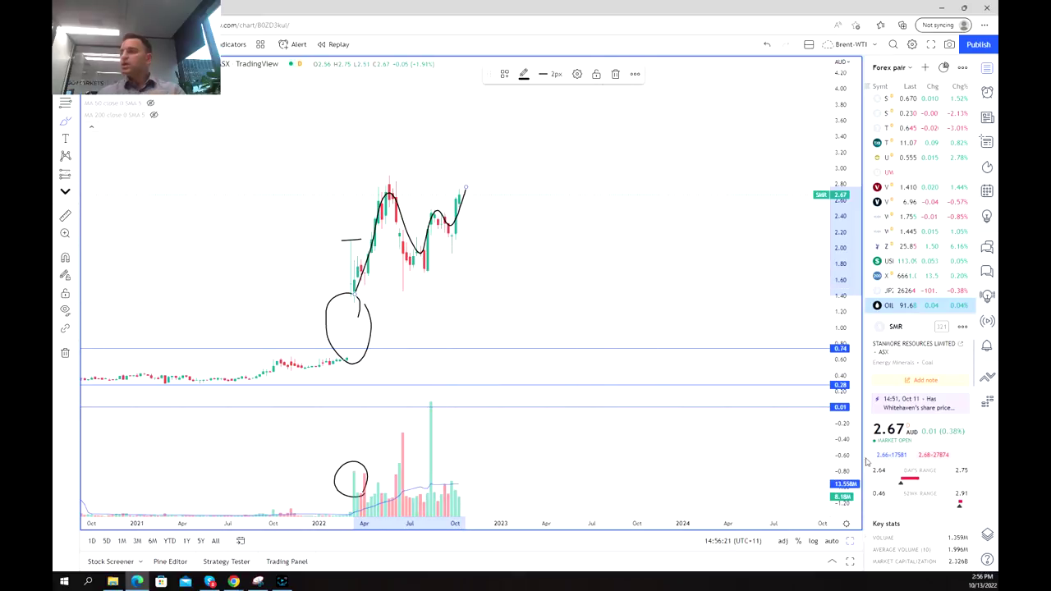
Show two charts, load Brent oil OIL_BRENT into the top pane, and maximize it.
key(alt+Return)
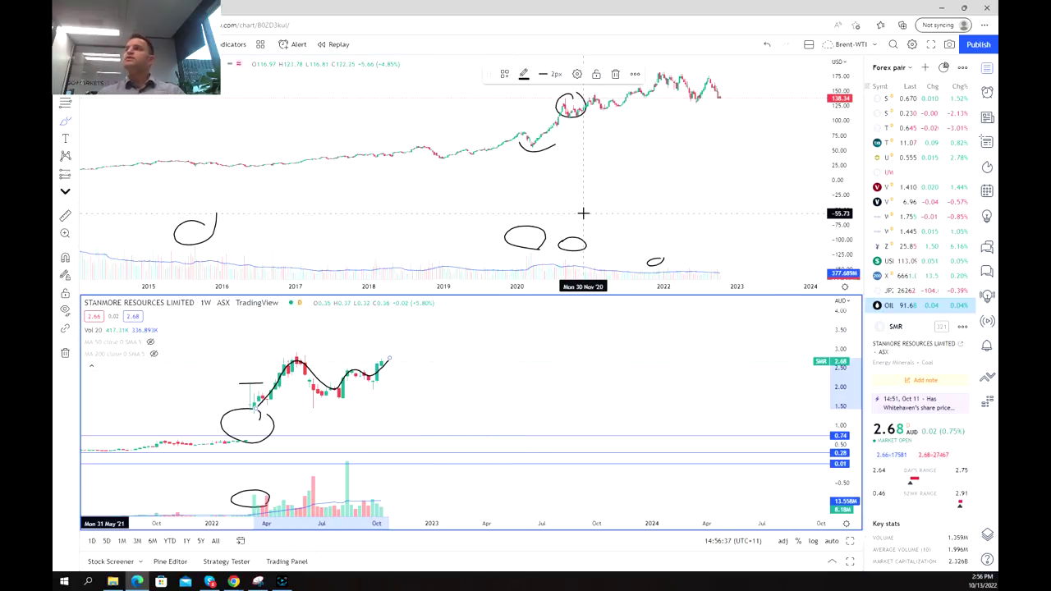
scroll(575, 218, down, 2)
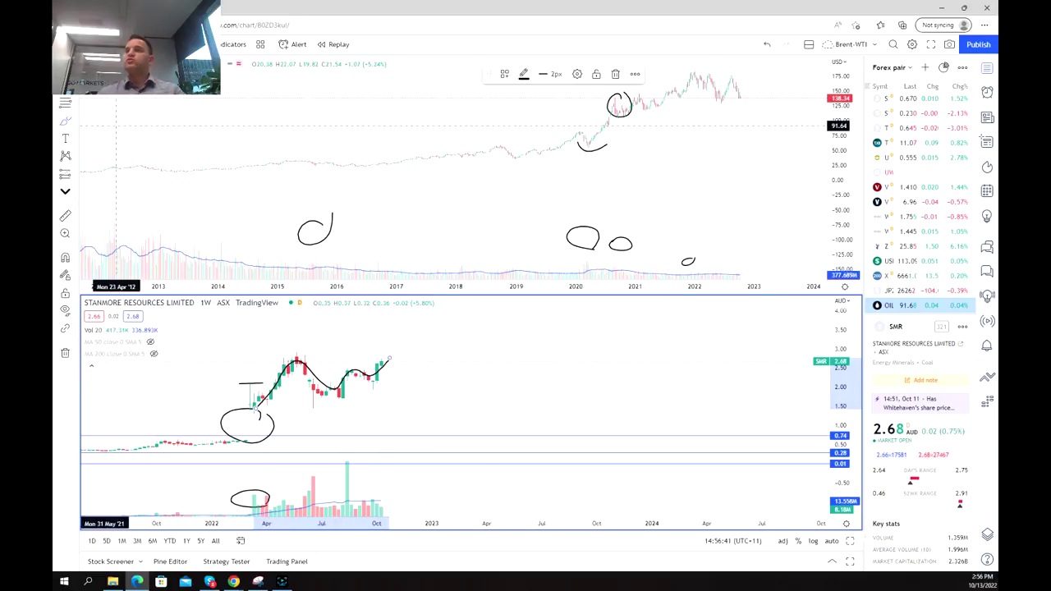
click(516, 204)
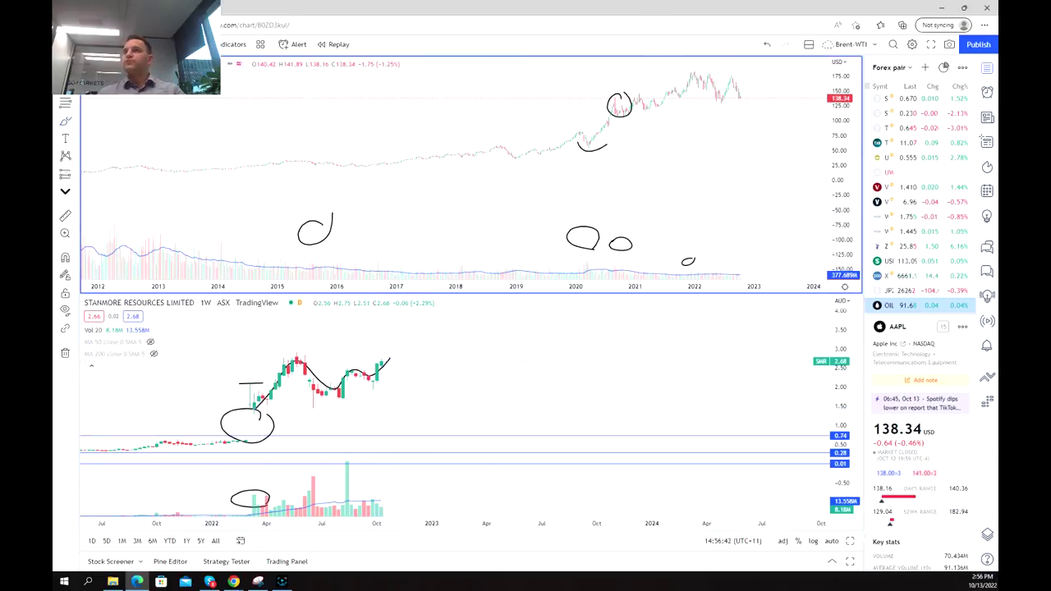
click(123, 44)
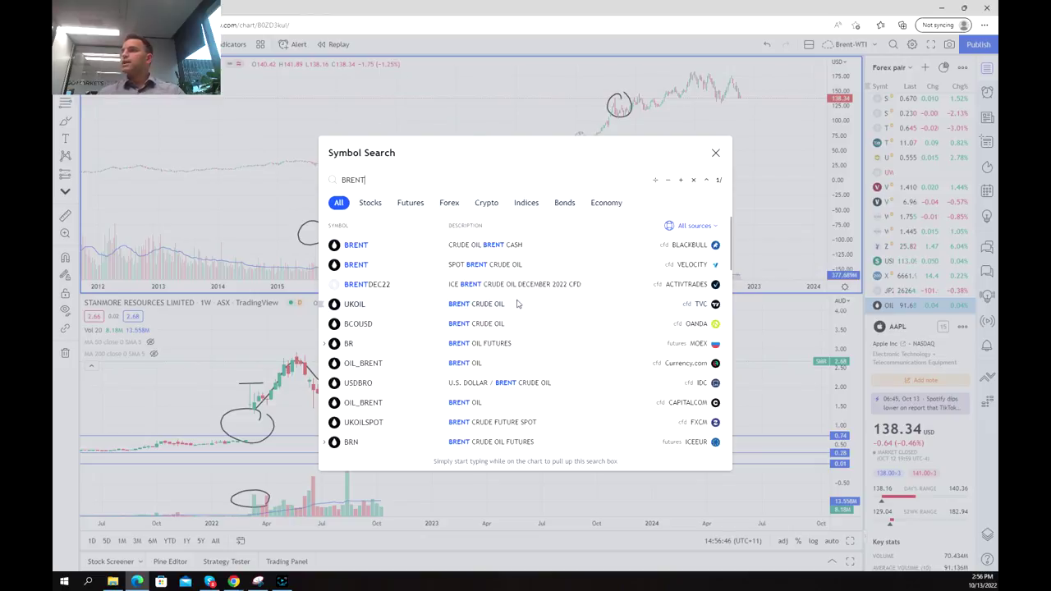
click(509, 363)
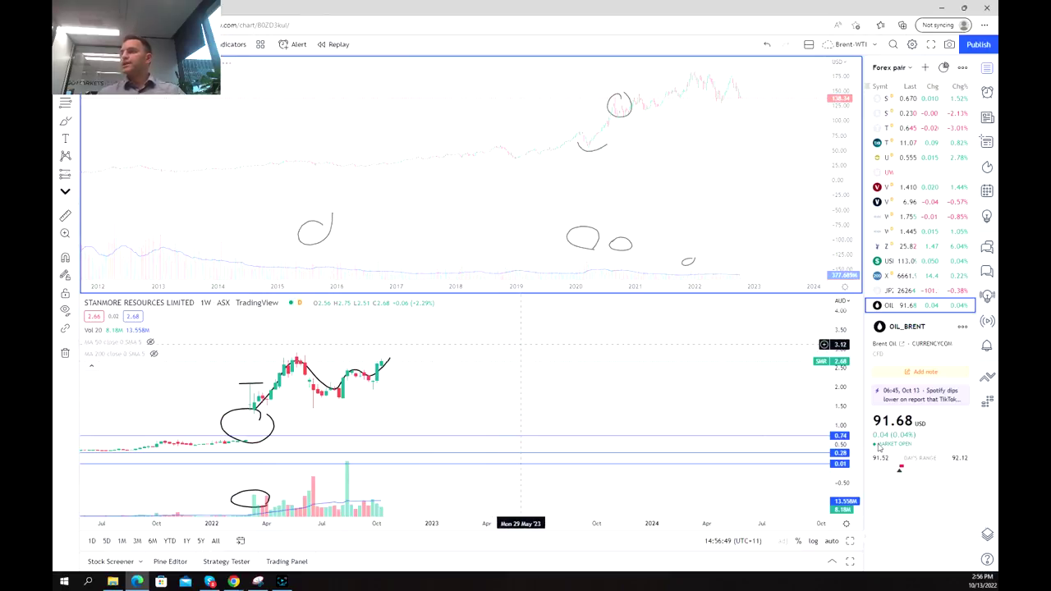
click(850, 542)
Zoom the Brent oil time axis and select the 131.43 level at the 2022 peak.
scroll(666, 265, down, 4)
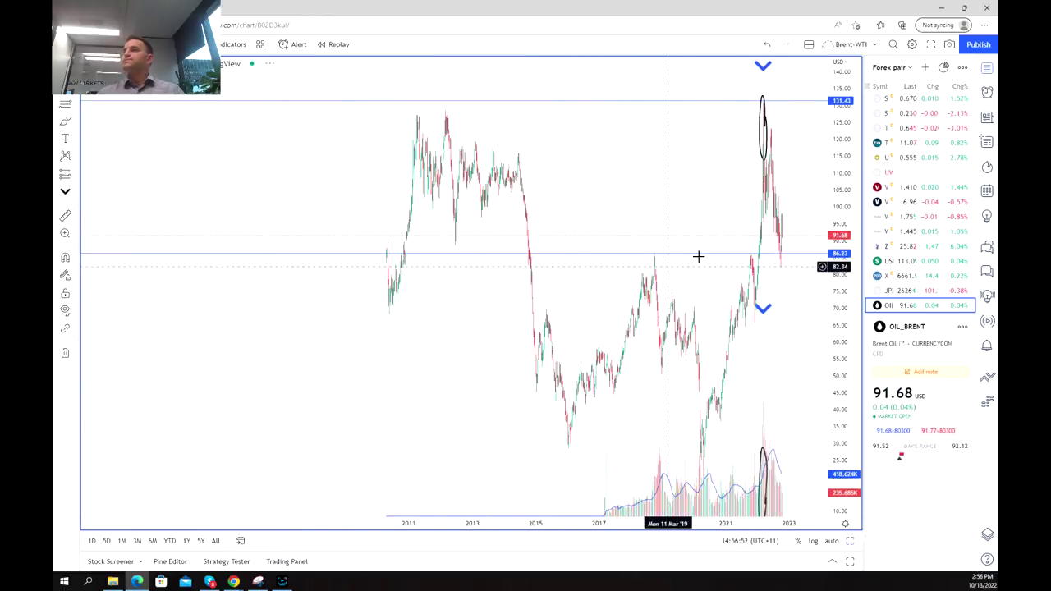
scroll(698, 257, down, 2)
scroll(695, 188, up, 5)
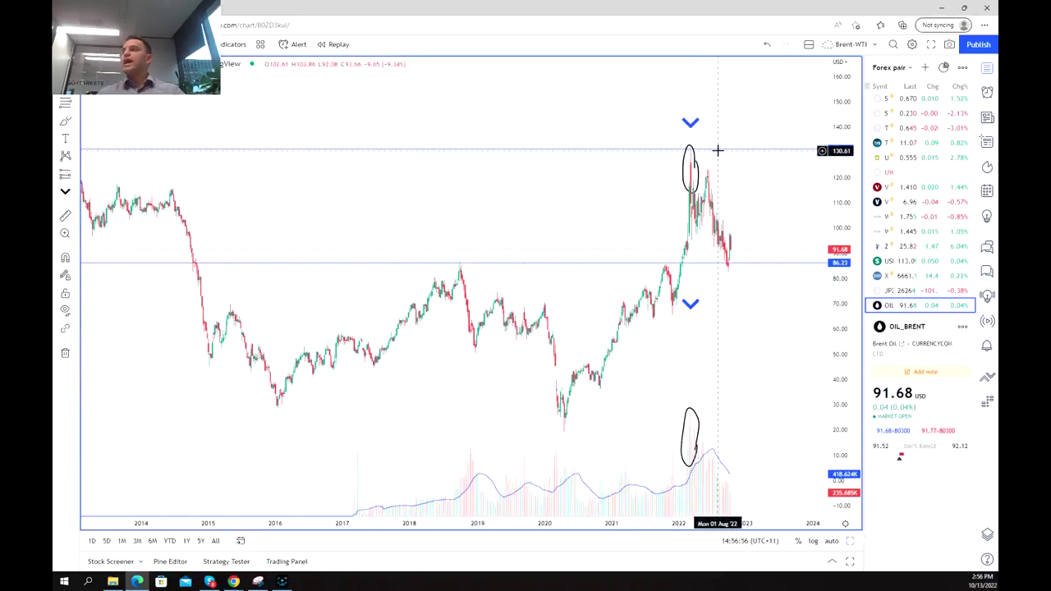
scroll(662, 164, down, 5)
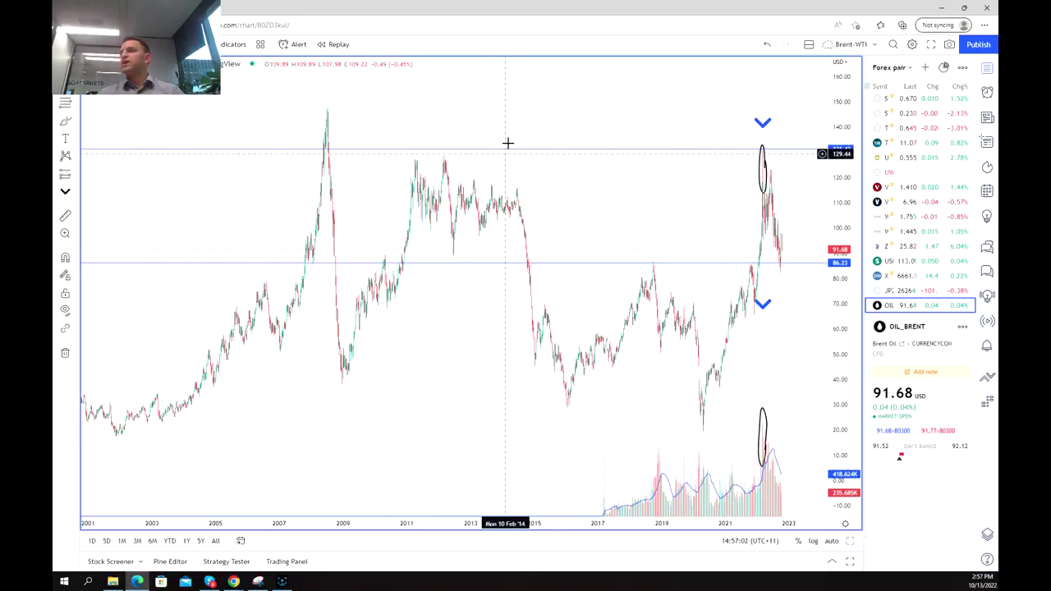
scroll(580, 171, up, 5)
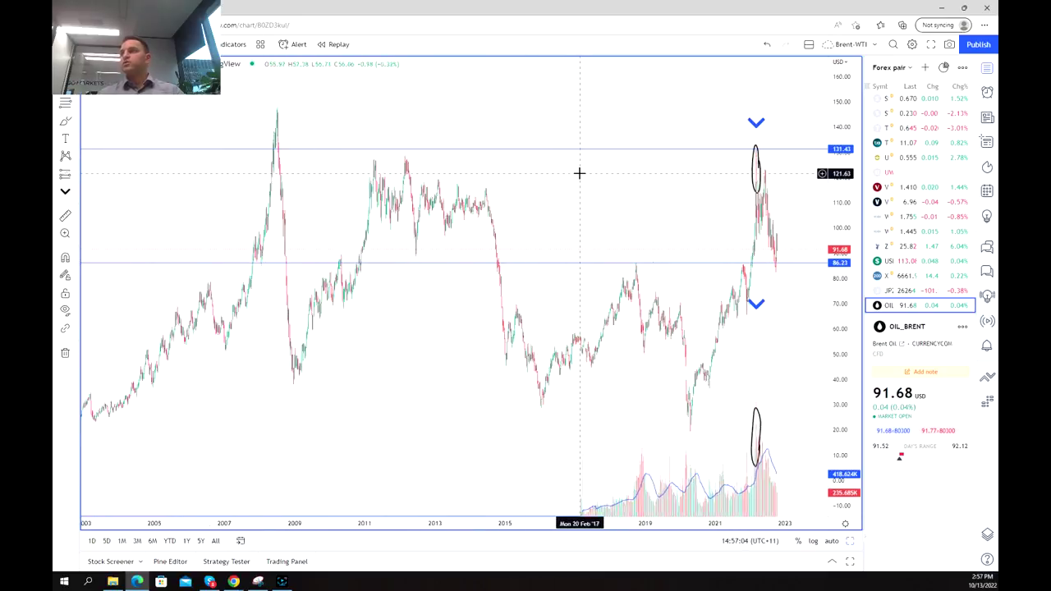
click(649, 150)
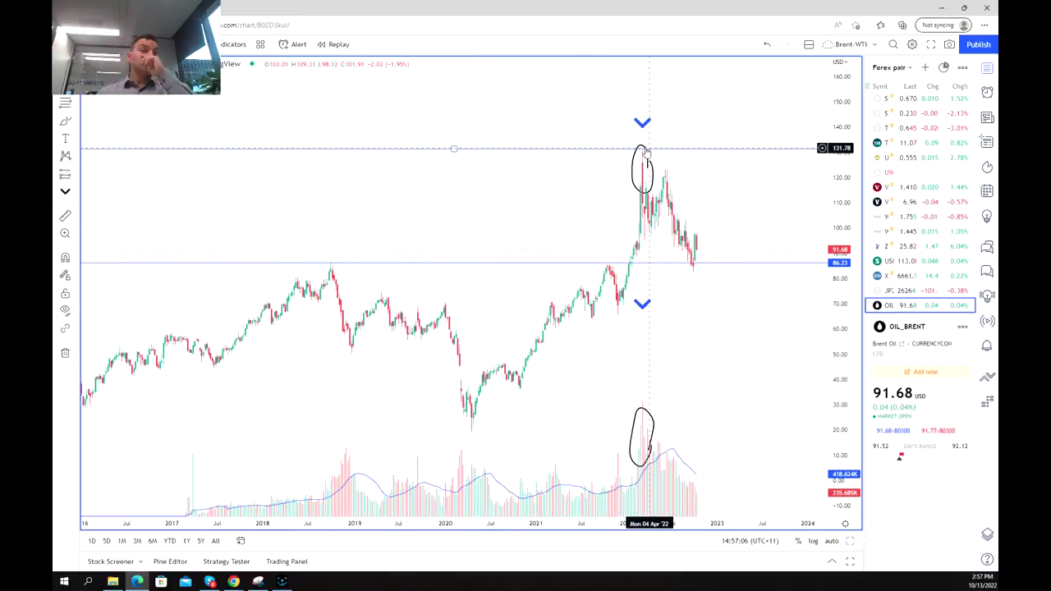